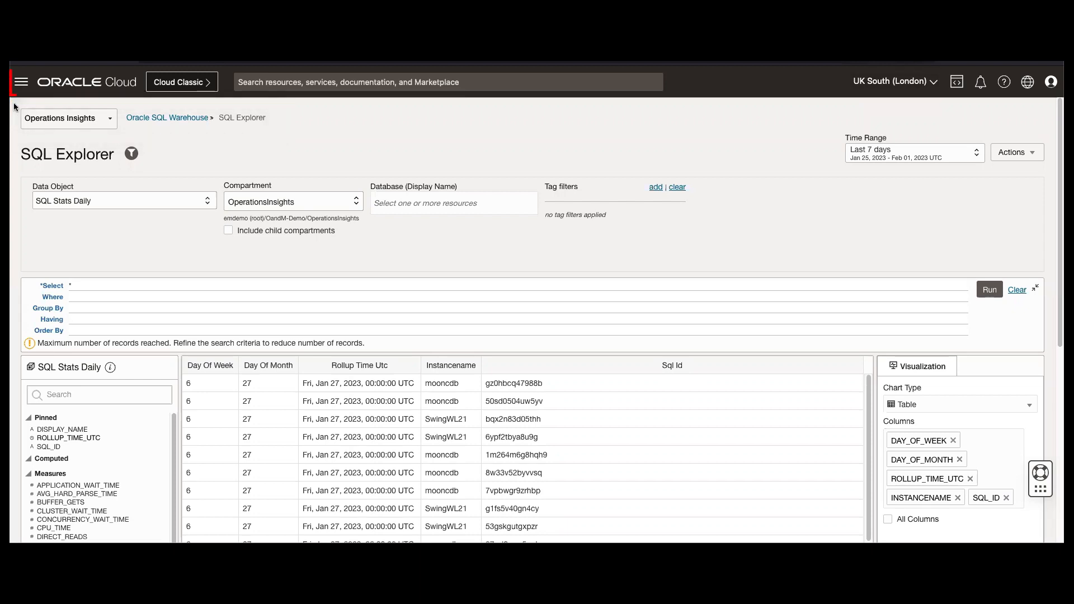
# - Open SQL Explorer under Oracle SQL Warehouse in the Operations Insights service of Observability & Management
pyautogui.click(22, 82)
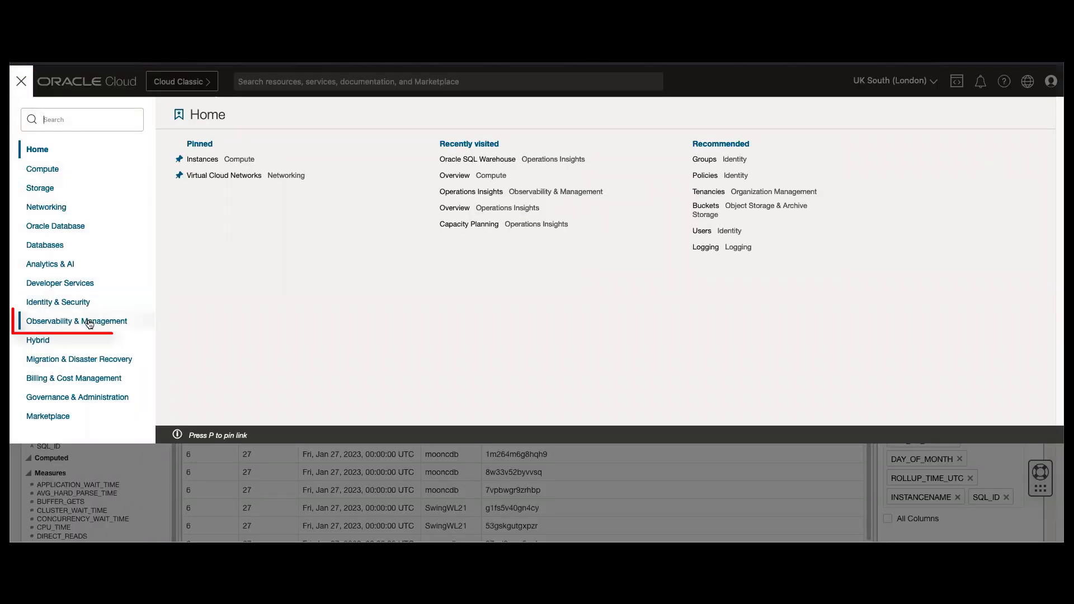
pyautogui.click(90, 323)
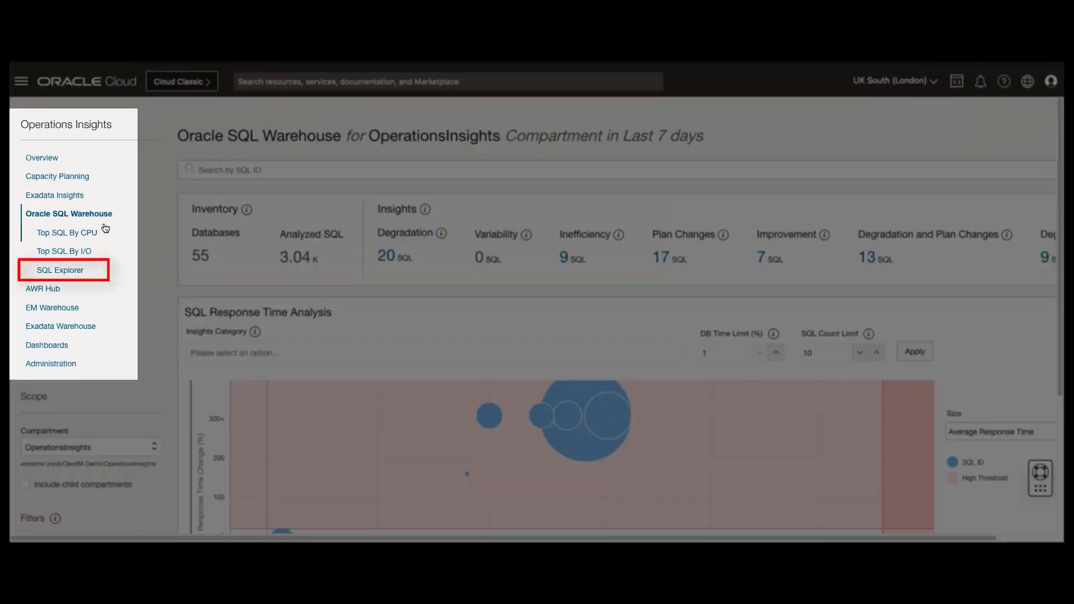
pyautogui.click(69, 271)
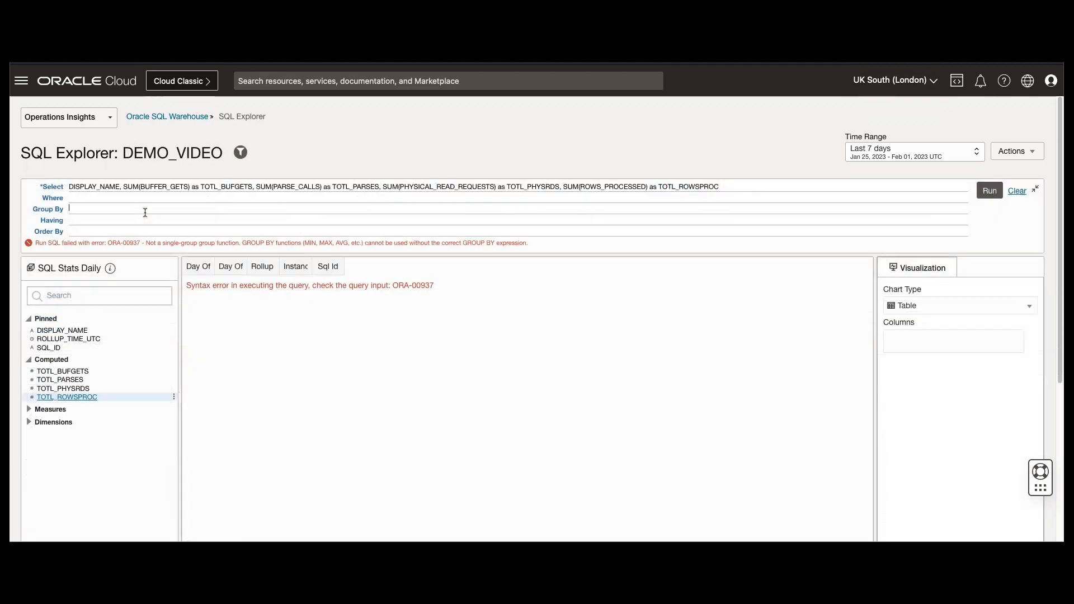
# - Group the query by DISPLAY_NAME and run it
pyautogui.write('D')
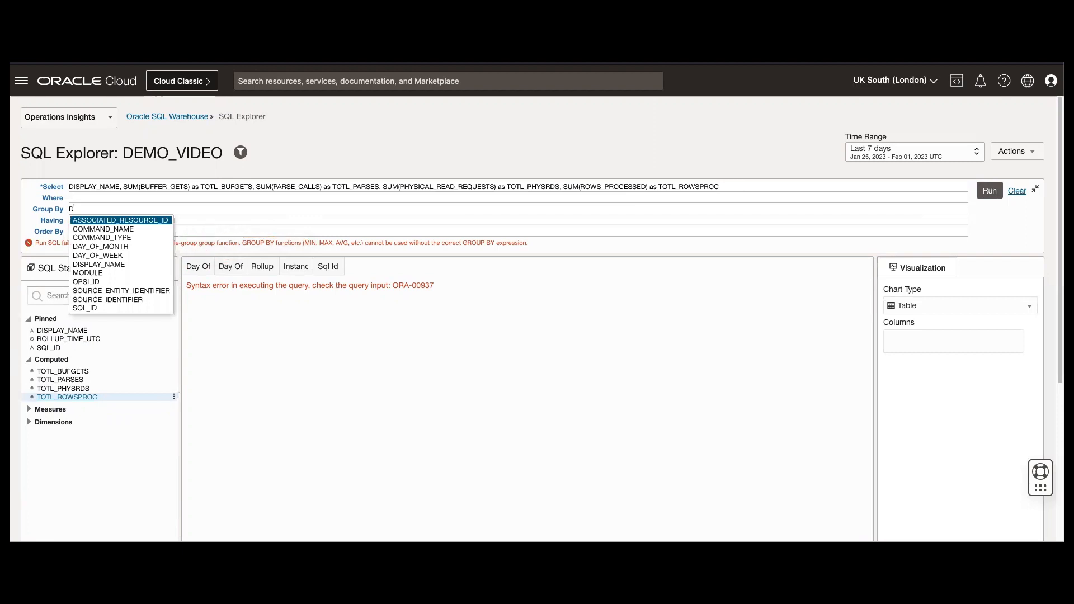
pyautogui.write('ISPLAY_NAME')
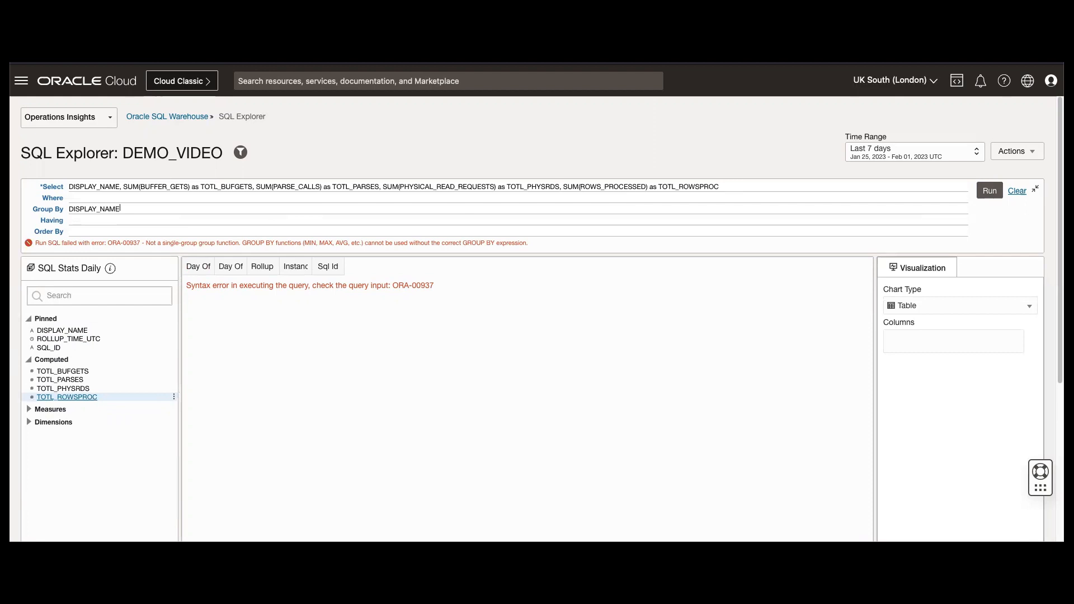
pyautogui.click(991, 191)
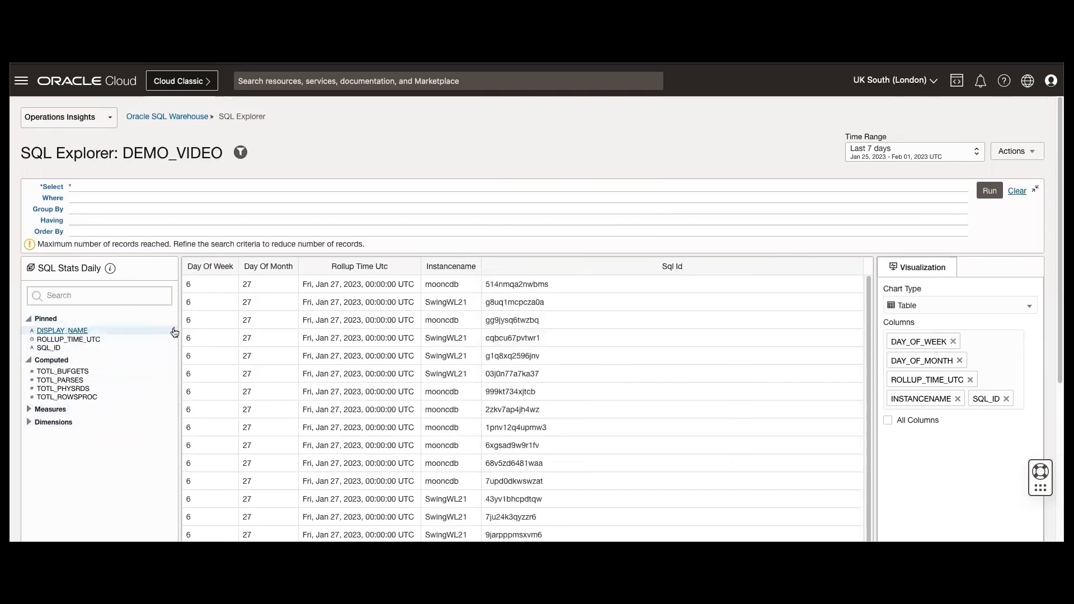
# - Add the pinned DISPLAY_NAME field and the computed TOTL_BUFGETS column to the query's Select clause
pyautogui.click(174, 331)
pyautogui.moveTo(254, 354)
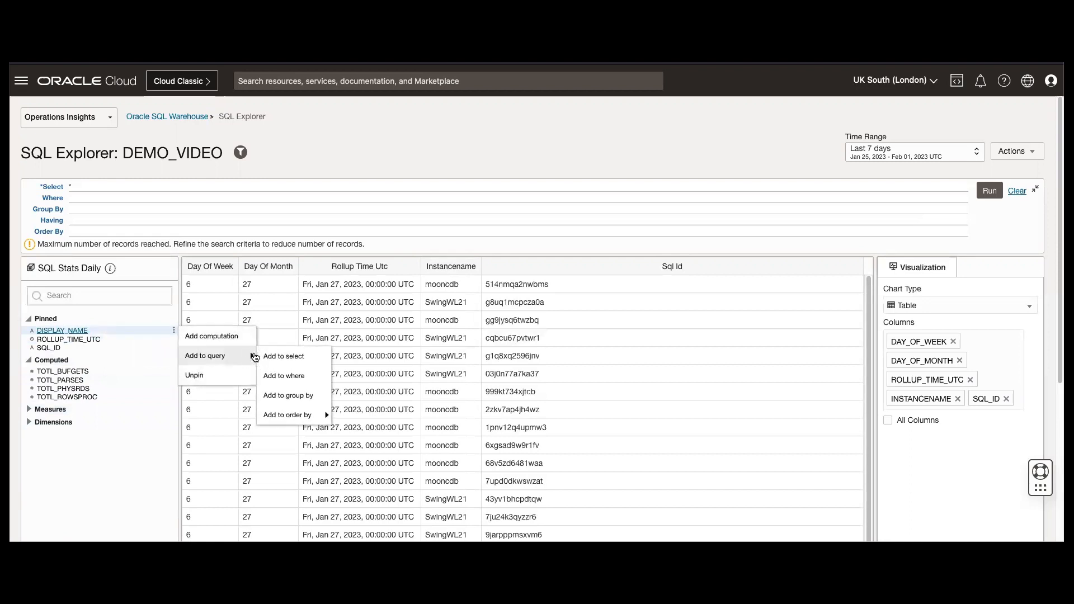
pyautogui.click(290, 357)
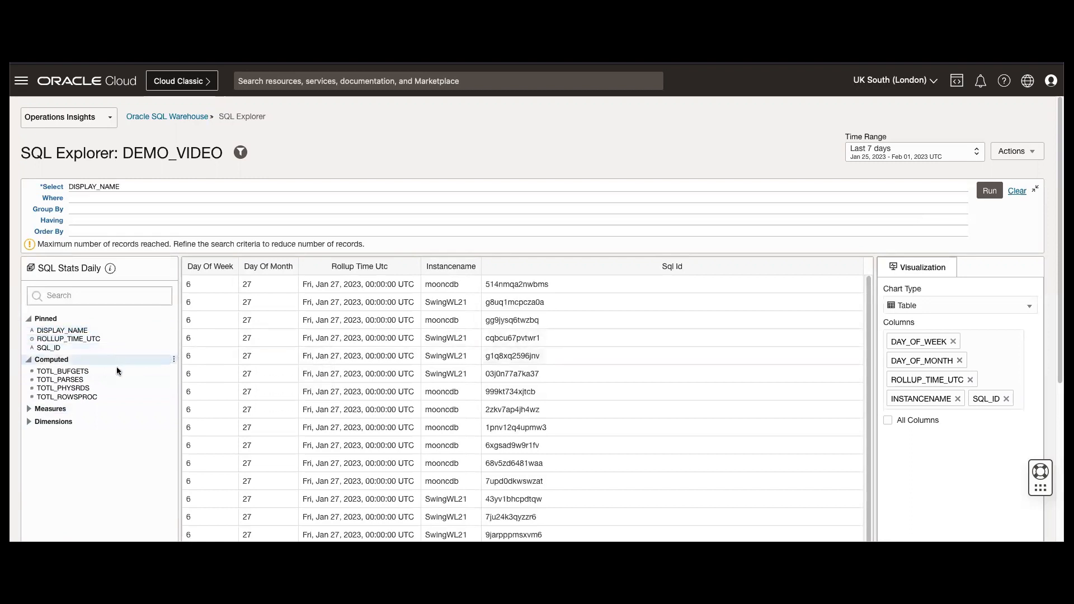
pyautogui.click(174, 372)
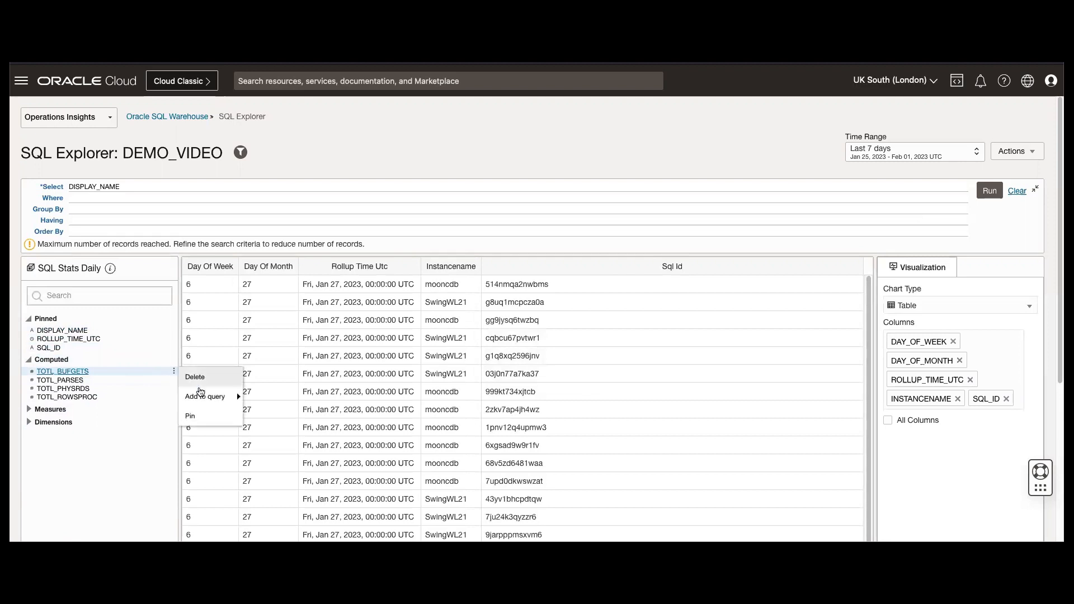
pyautogui.moveTo(235, 397)
pyautogui.click(291, 398)
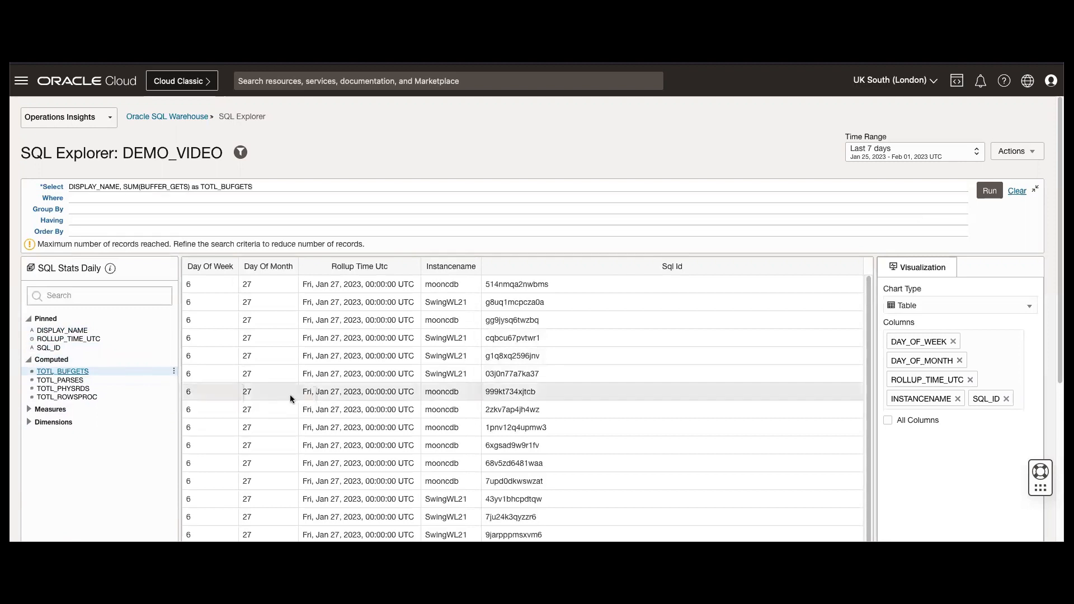
# - Add the computed columns TOTL_PARSES, TOTL_PHYSRDS and TOTL_ROWSPROC to the Select clause and run the query
pyautogui.click(175, 382)
pyautogui.moveTo(229, 407)
pyautogui.click(261, 410)
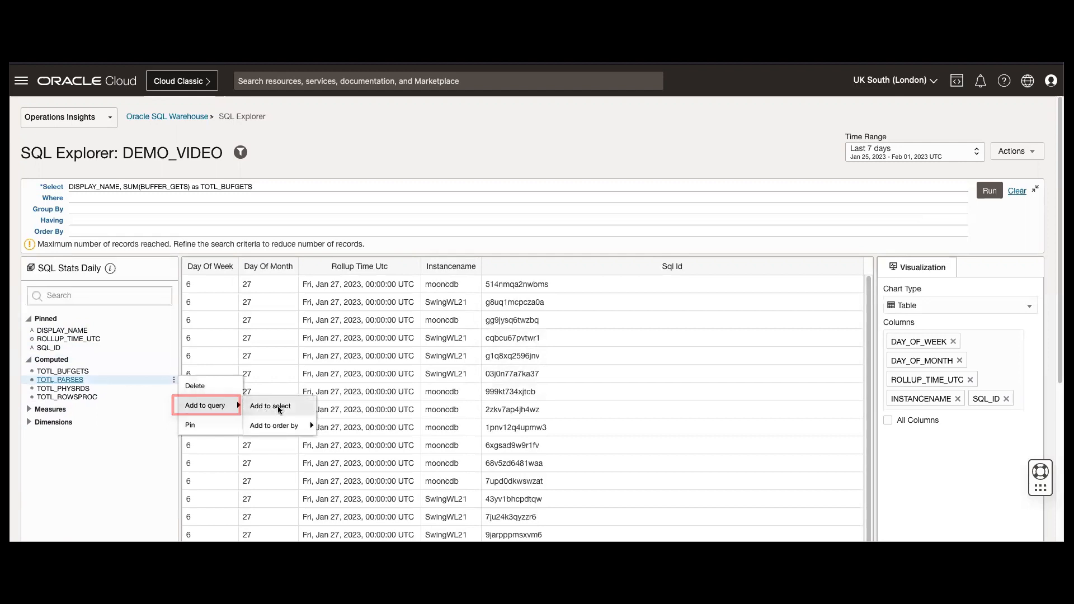
pyautogui.click(174, 389)
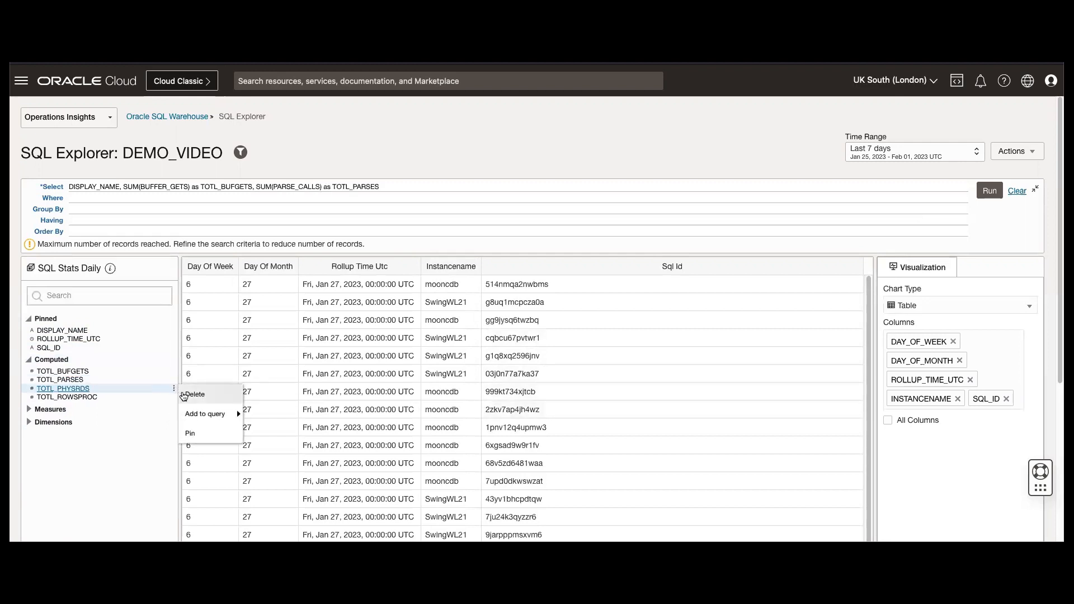
pyautogui.moveTo(231, 414)
pyautogui.click(276, 416)
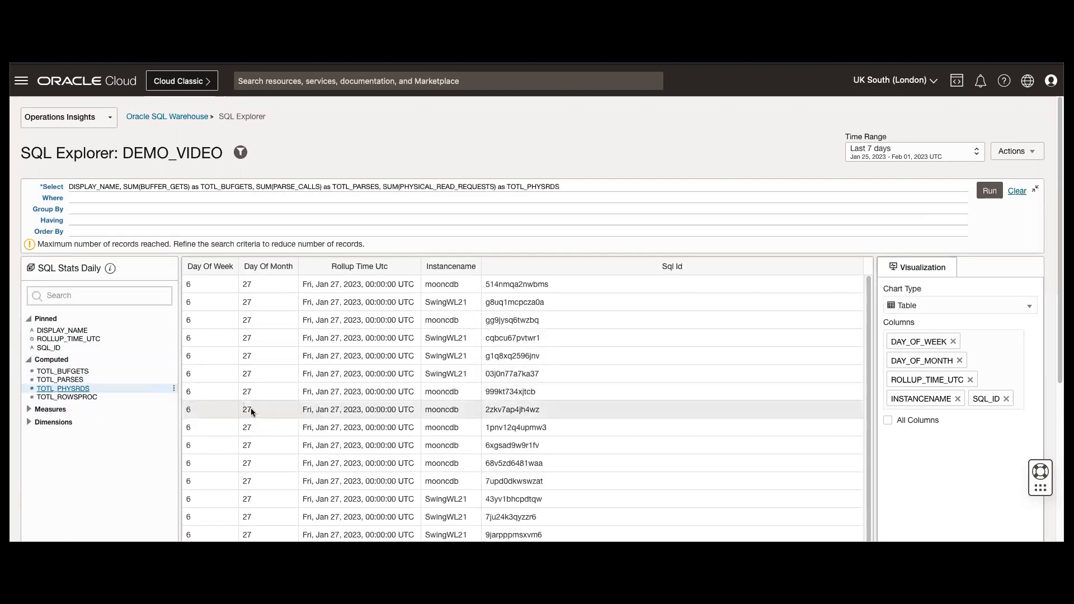
pyautogui.click(174, 397)
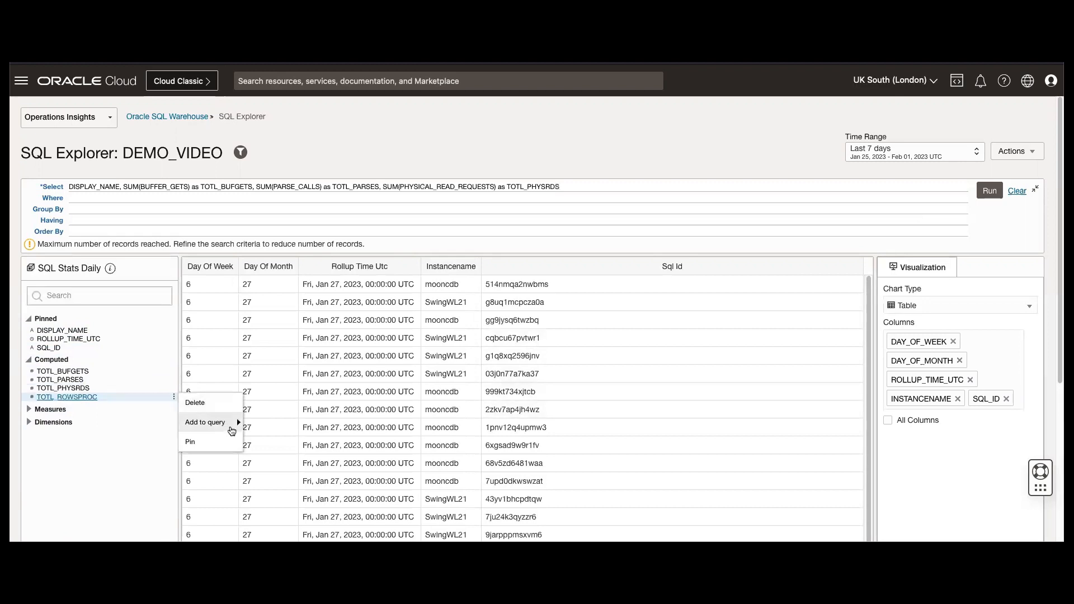
pyautogui.moveTo(230, 423)
pyautogui.click(276, 423)
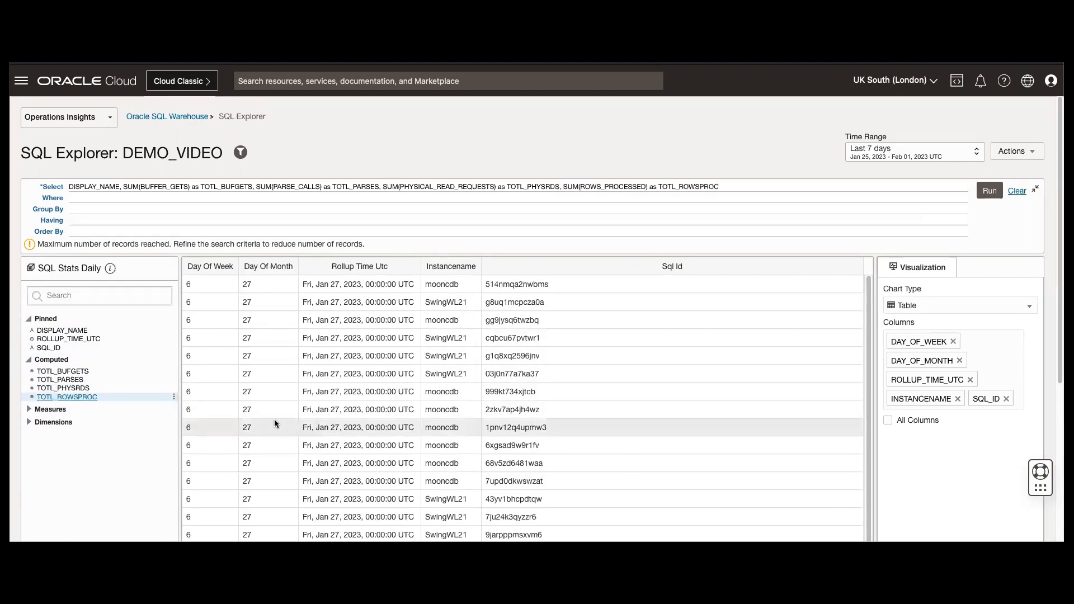
pyautogui.click(989, 191)
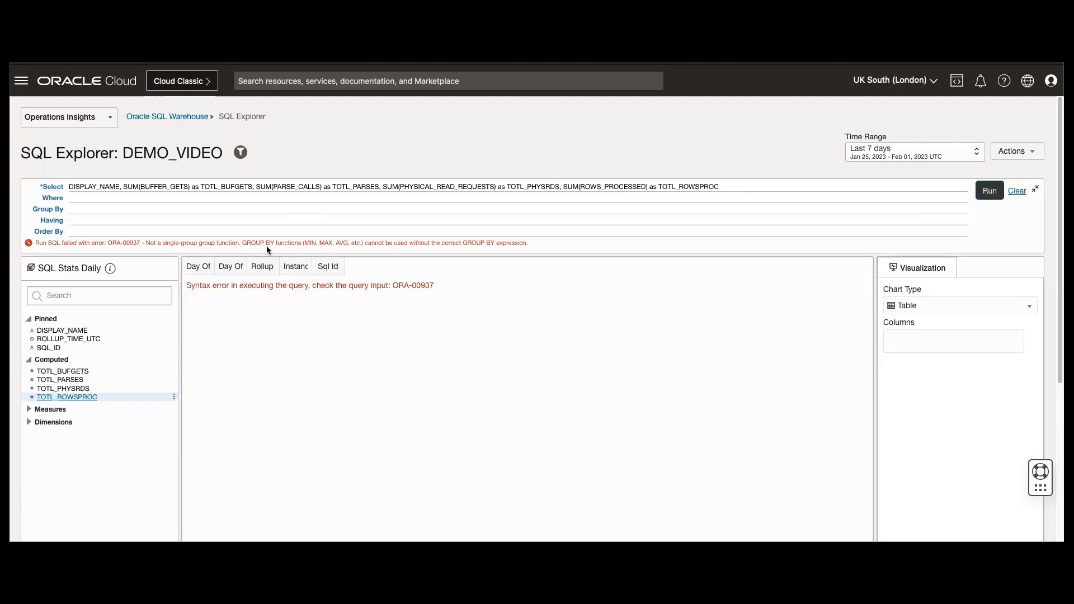
pyautogui.click(119, 205)
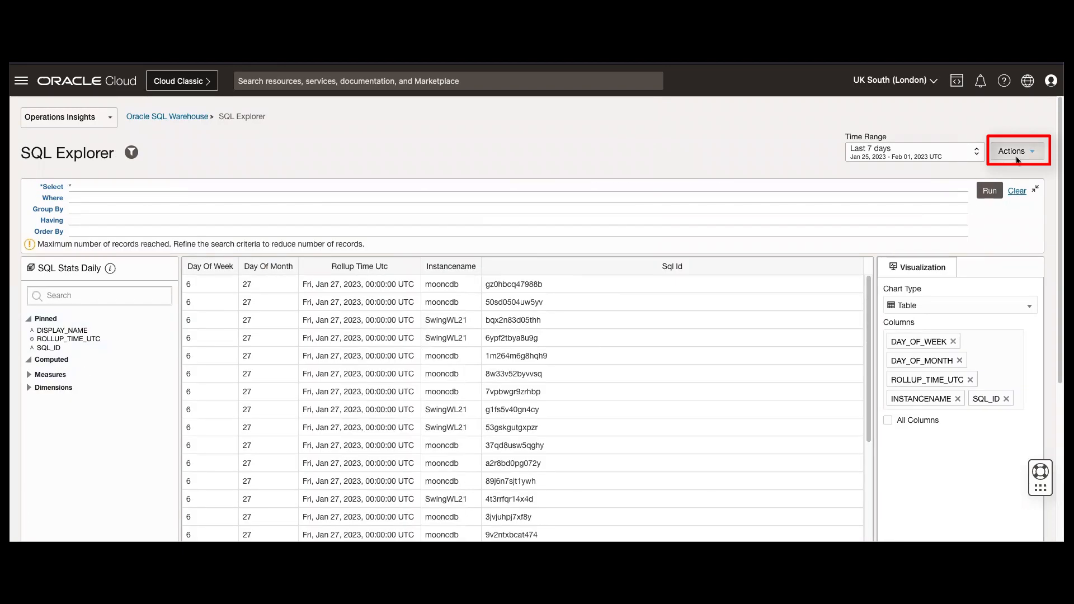
# - Open the saved search DEMO_VIDEO from the OperationsInsights compartment
pyautogui.click(1031, 152)
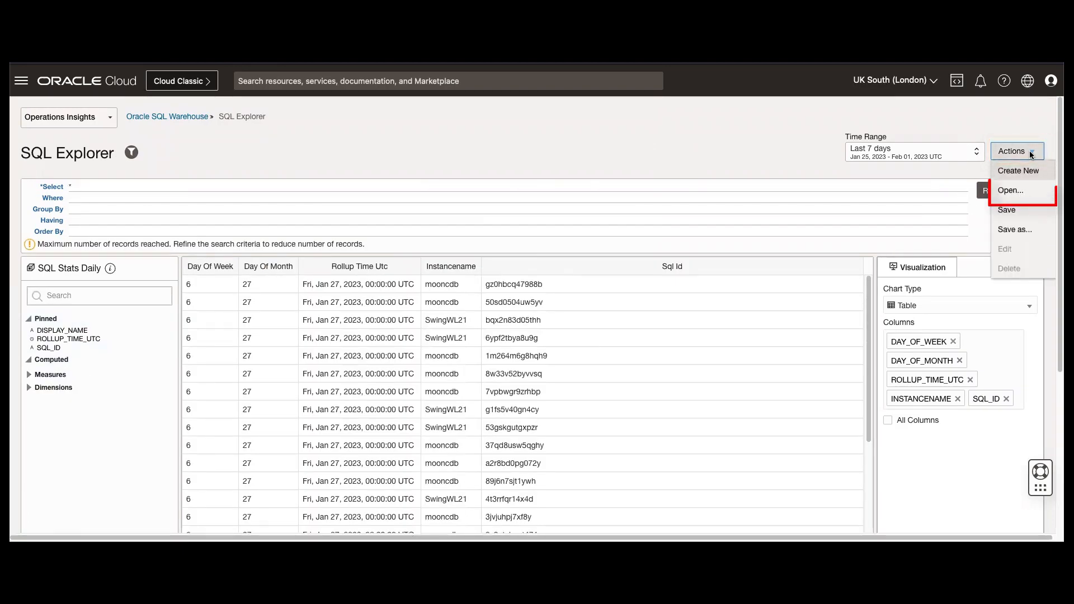
pyautogui.click(1014, 191)
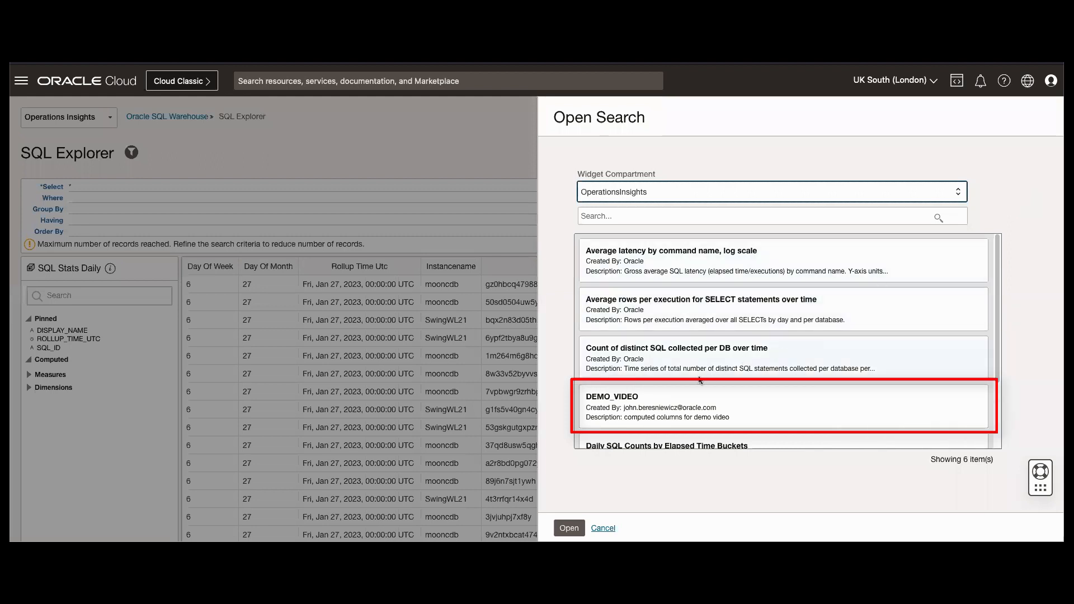
pyautogui.click(677, 409)
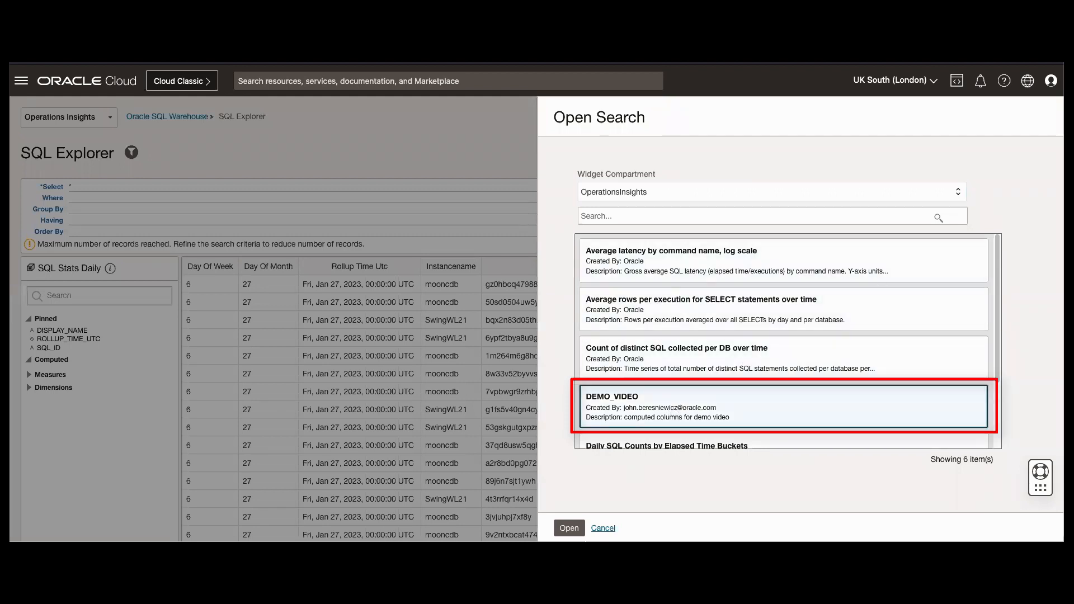
pyautogui.click(570, 532)
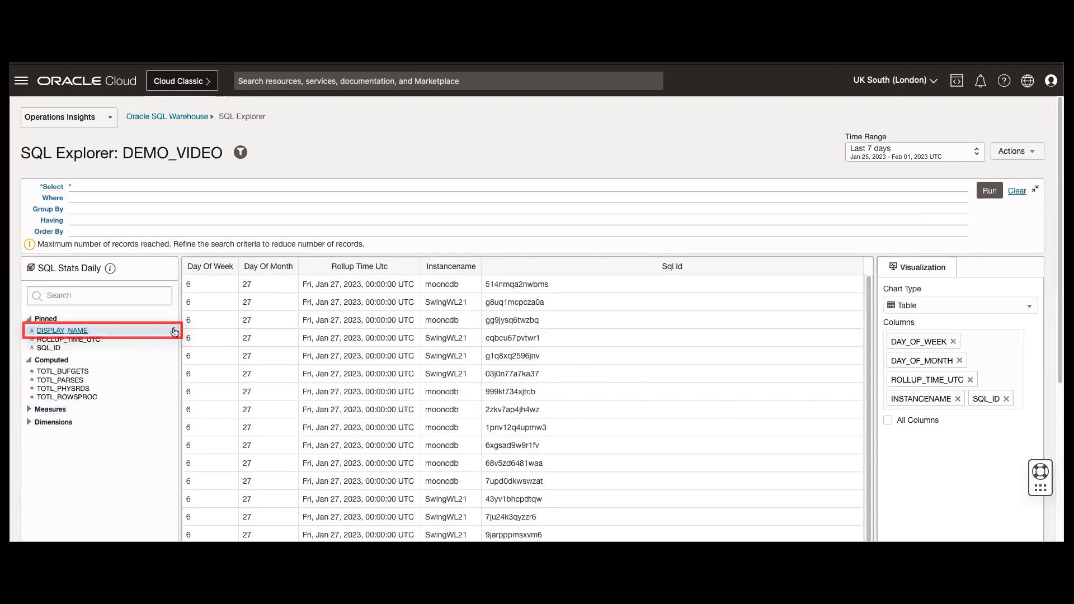
# - Add DISPLAY_NAME and the computed columns TOTL_BUFGETS and TOTL_PARSES to the query's Select clause
pyautogui.click(174, 331)
pyautogui.moveTo(249, 356)
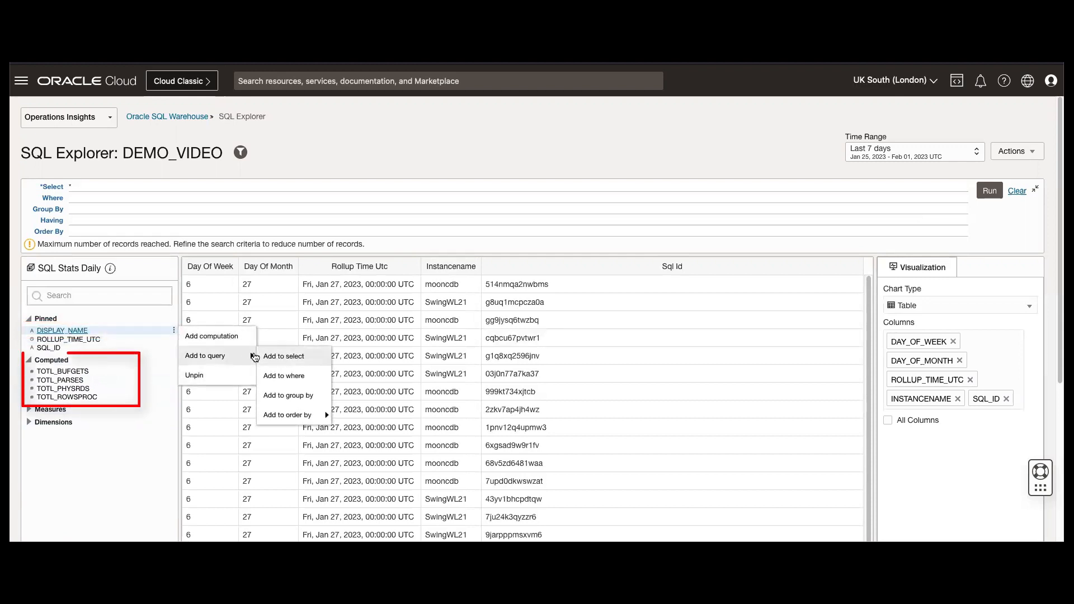
pyautogui.click(286, 355)
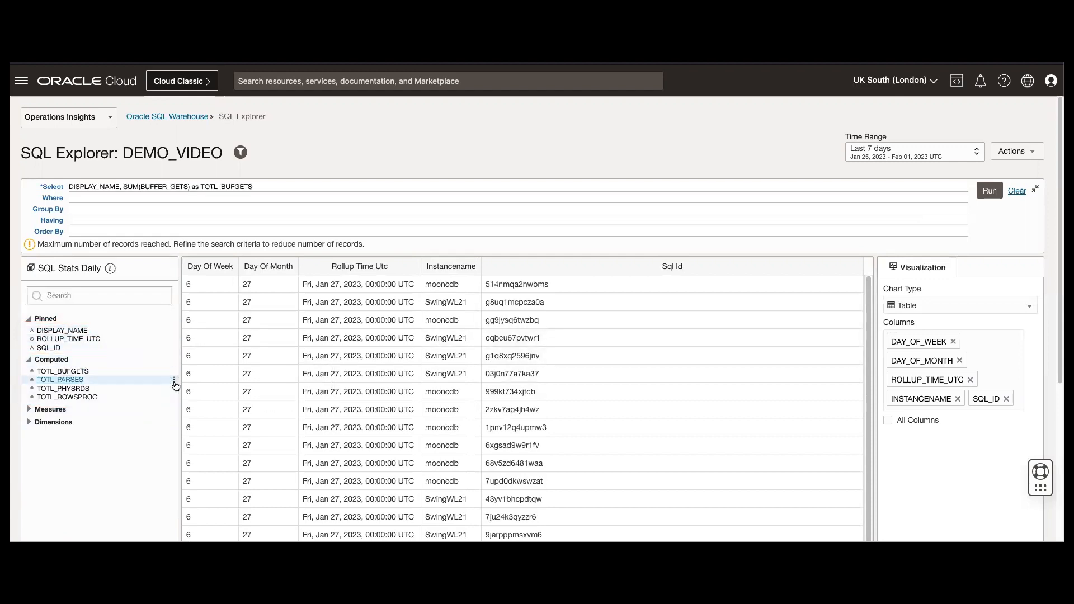
pyautogui.click(175, 381)
pyautogui.moveTo(240, 406)
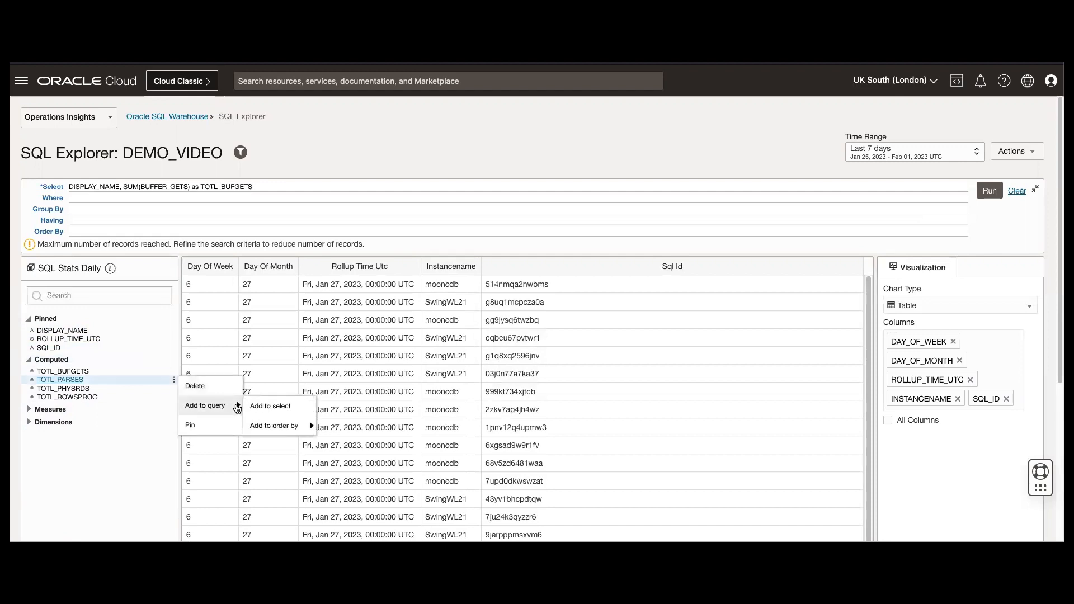
pyautogui.click(280, 407)
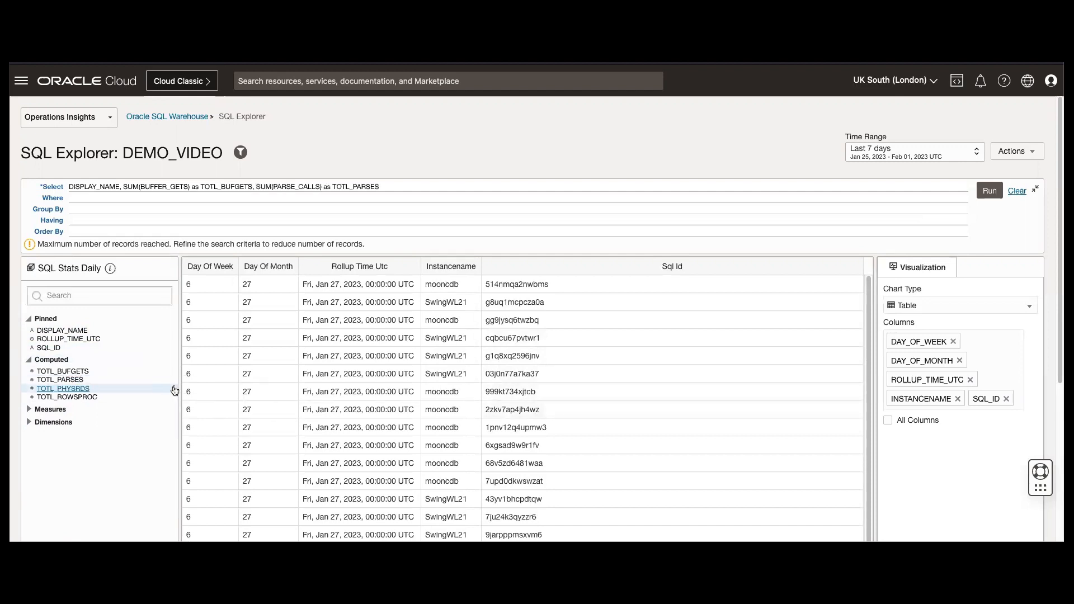
# - Add the computed columns TOTL_PHYSRDS and TOTL_ROWSPROC to the Select clause and run the query
pyautogui.click(174, 389)
pyautogui.moveTo(235, 413)
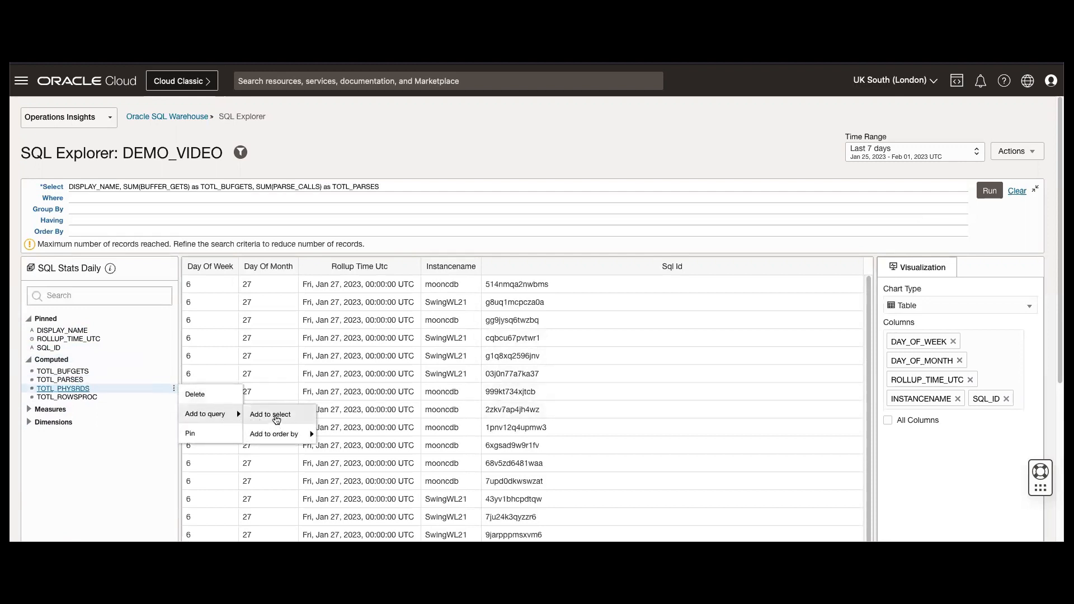
pyautogui.click(276, 415)
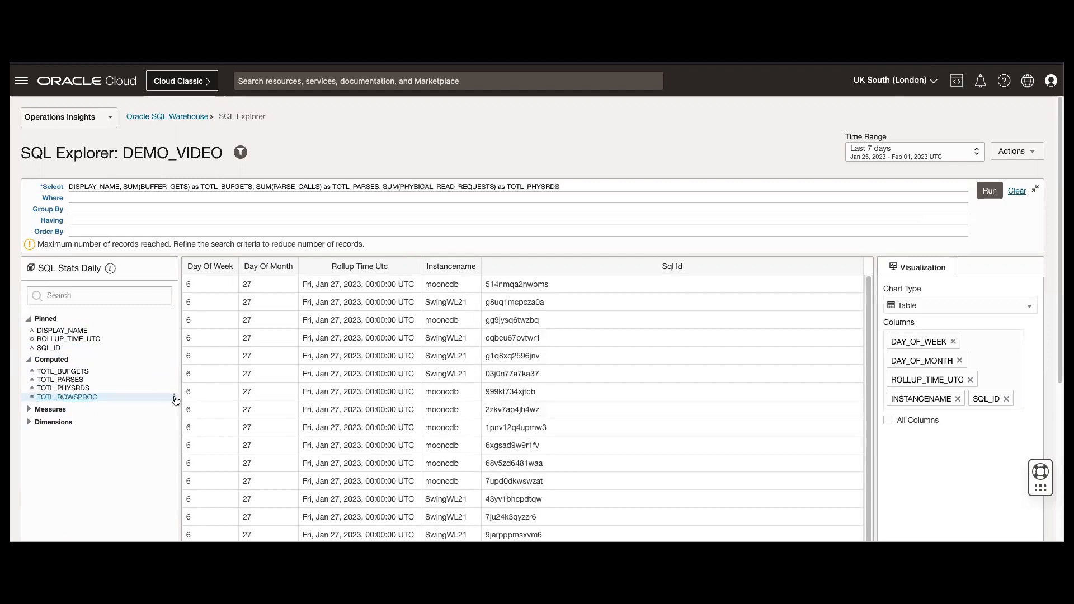
pyautogui.click(174, 396)
pyautogui.moveTo(234, 429)
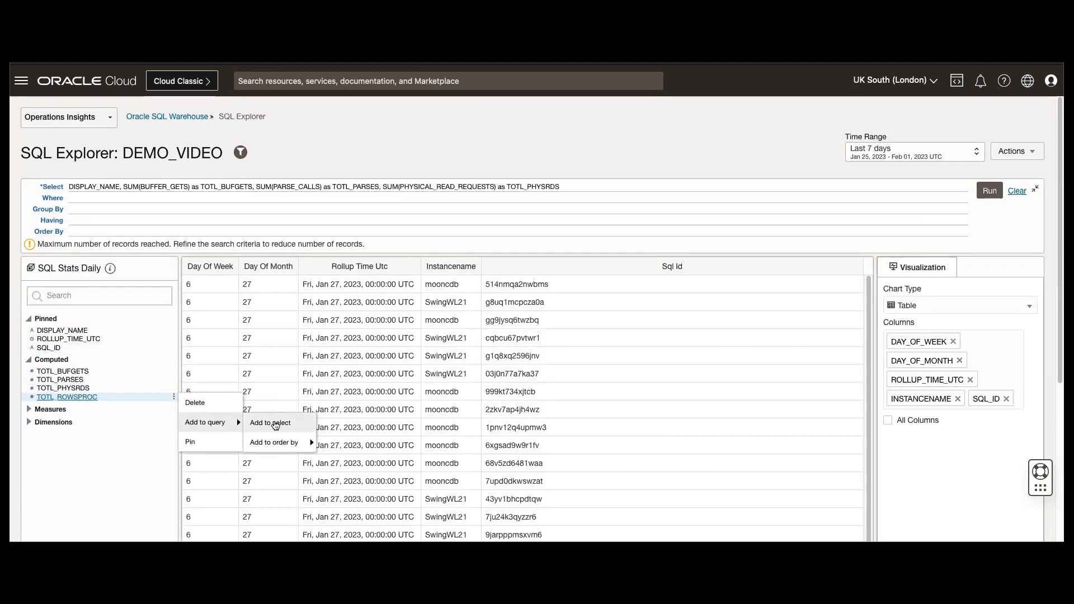
pyautogui.click(276, 423)
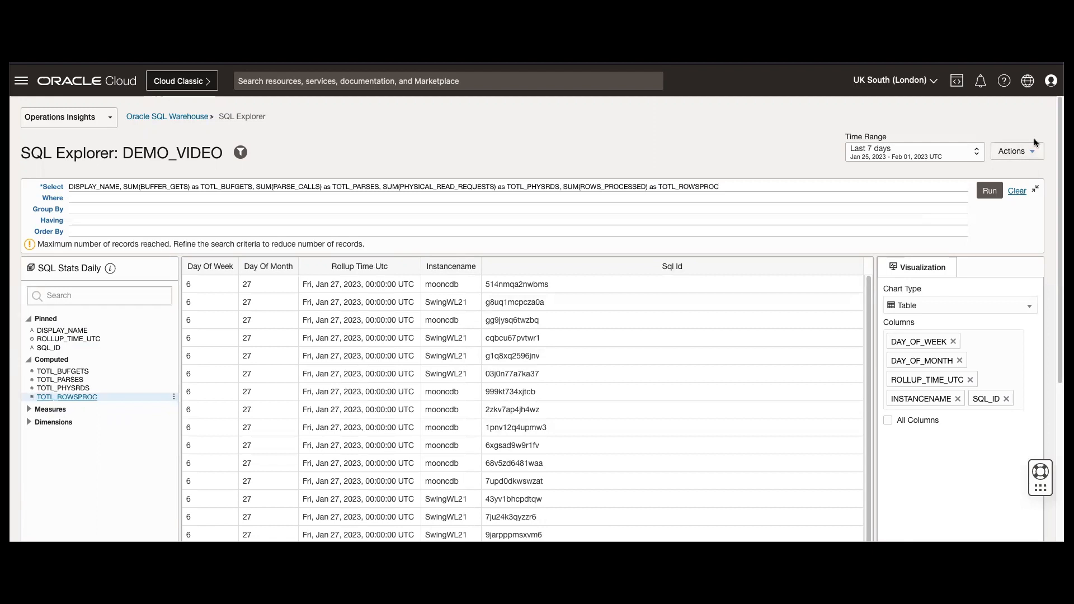
pyautogui.click(988, 192)
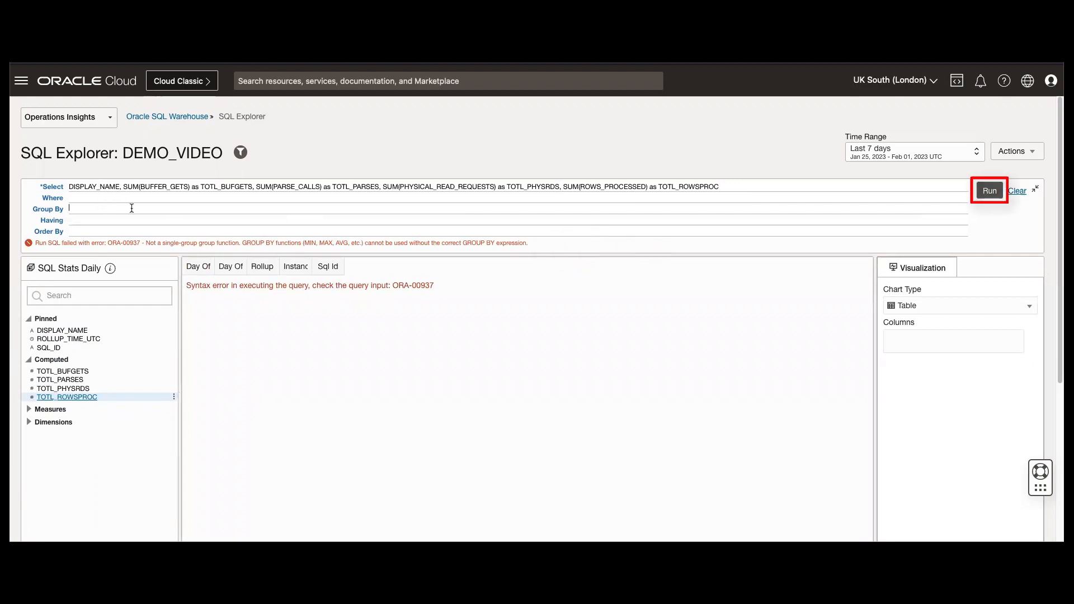
# - Set the Group By clause to DISPLAY_NAME and rerun the query
pyautogui.click(145, 213)
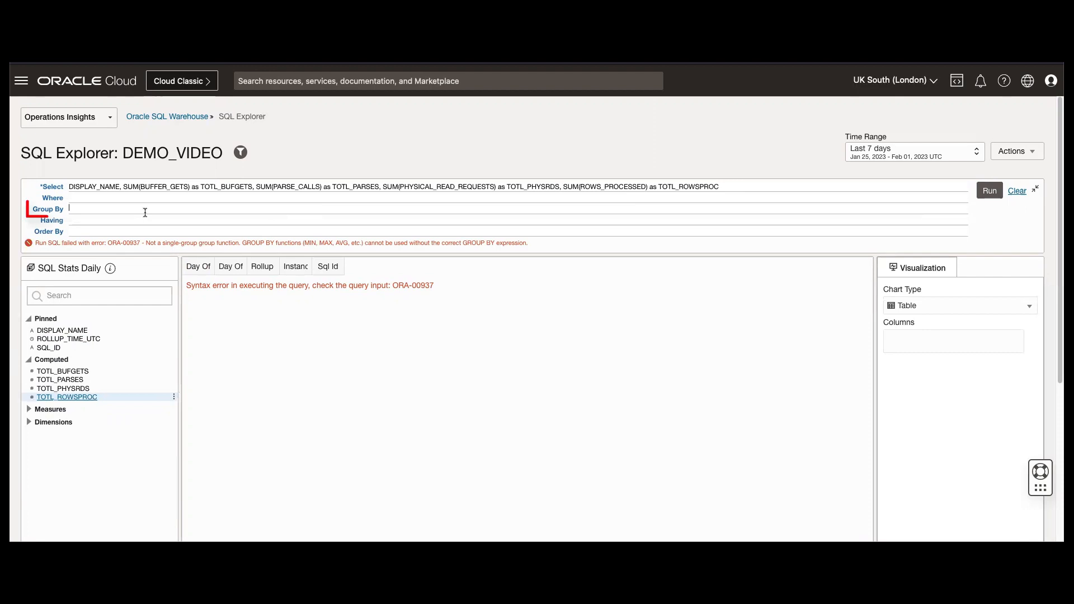
pyautogui.write('Di')
pyautogui.press('Return')
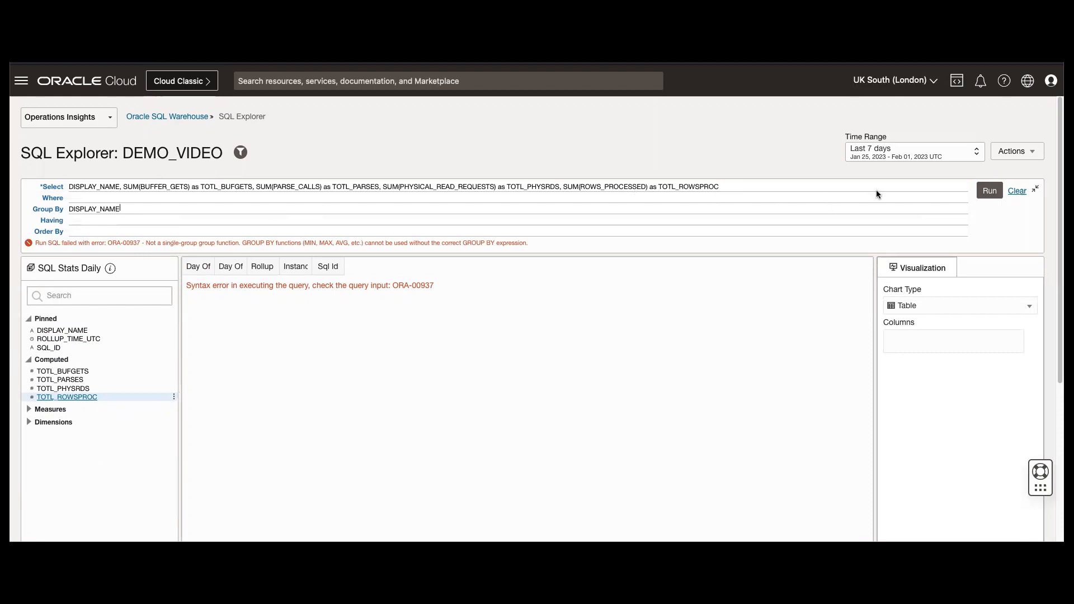
pyautogui.click(991, 191)
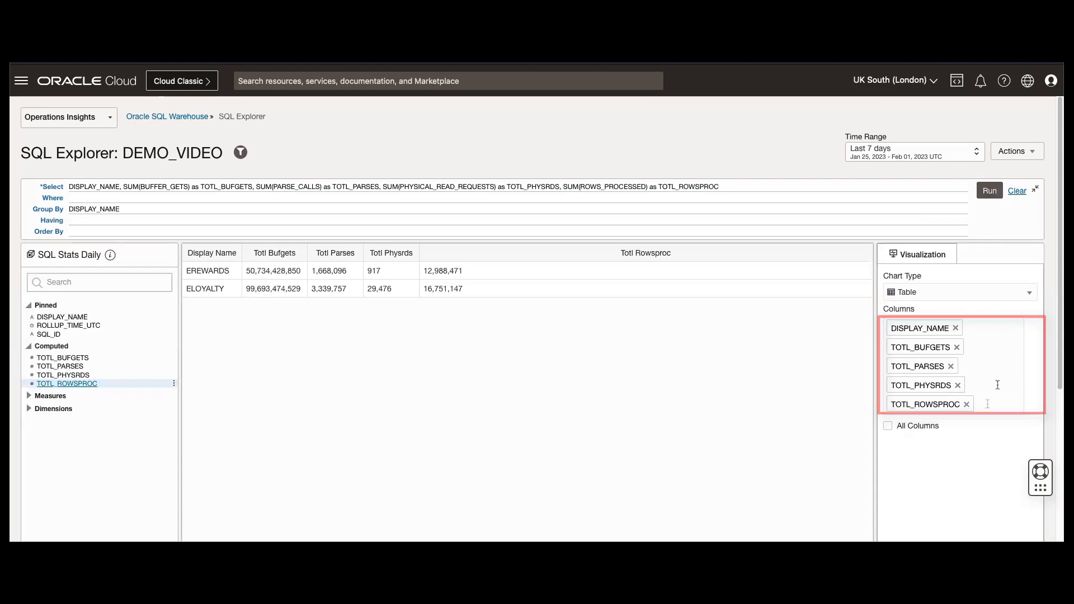
# - Change the visualization's chart type from a table to Pie Chart
pyautogui.click(1028, 291)
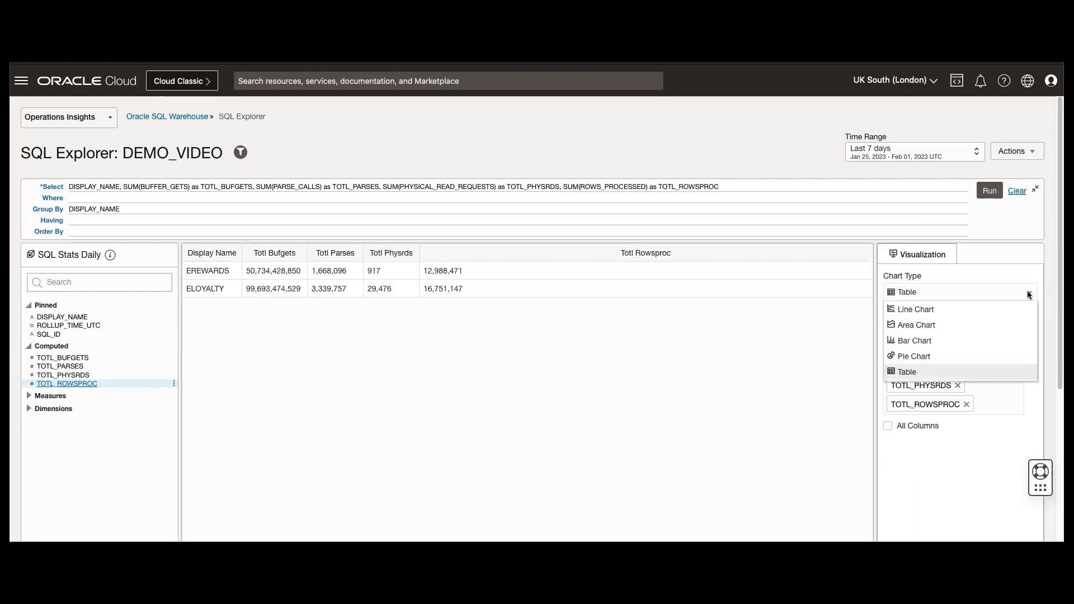
pyautogui.click(939, 358)
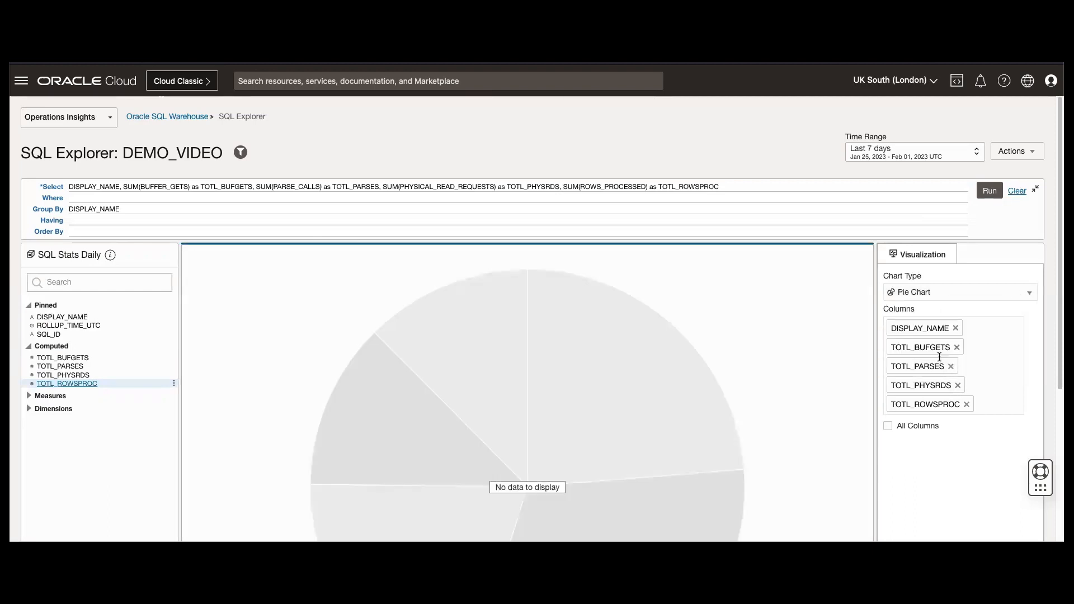
# - Configure the pie chart with TOTL_BUFGETS as the value, DISPLAY_NAME as the color grouping, and the legend at Bottom
pyautogui.click(949, 337)
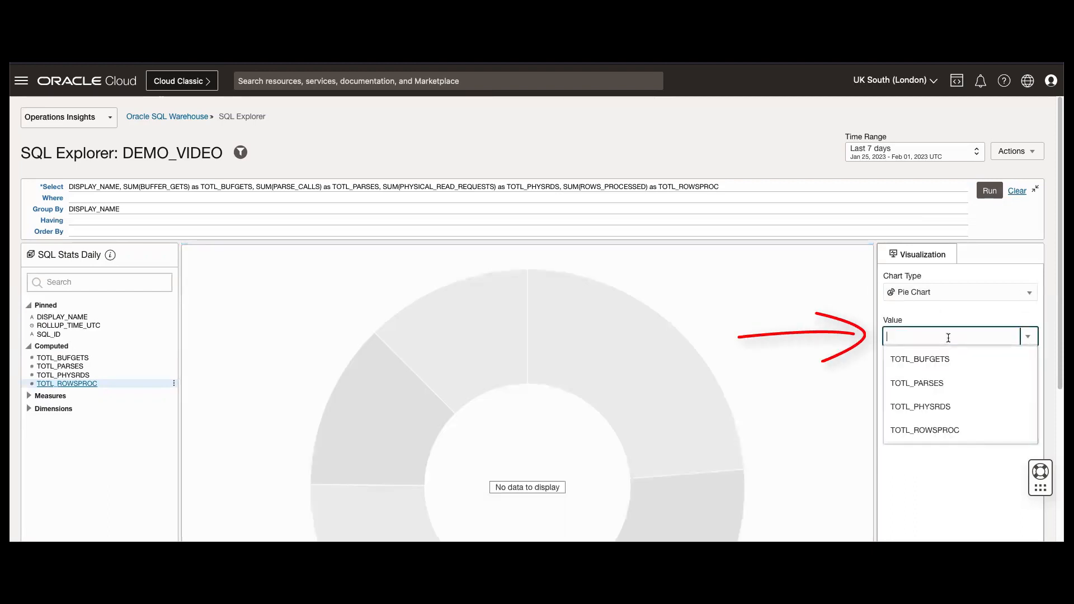
pyautogui.click(939, 358)
pyautogui.click(937, 367)
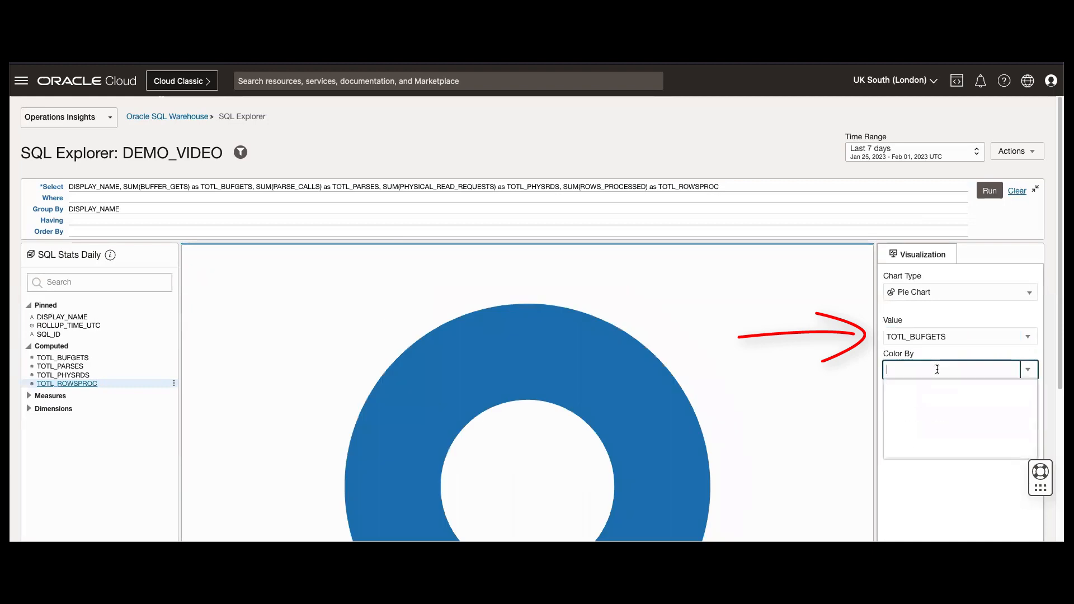
pyautogui.click(942, 415)
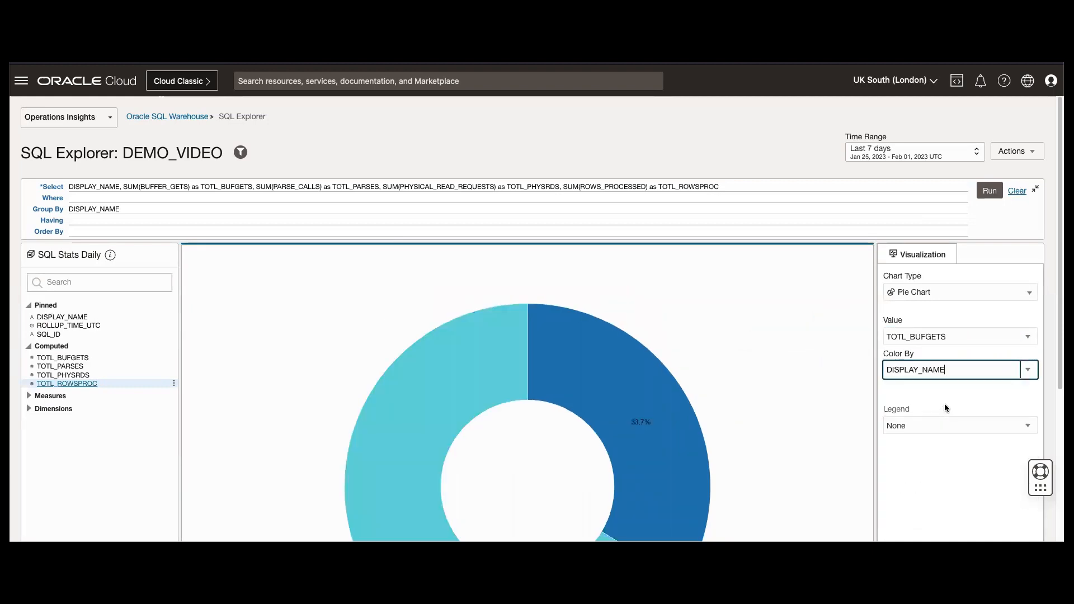
pyautogui.click(954, 425)
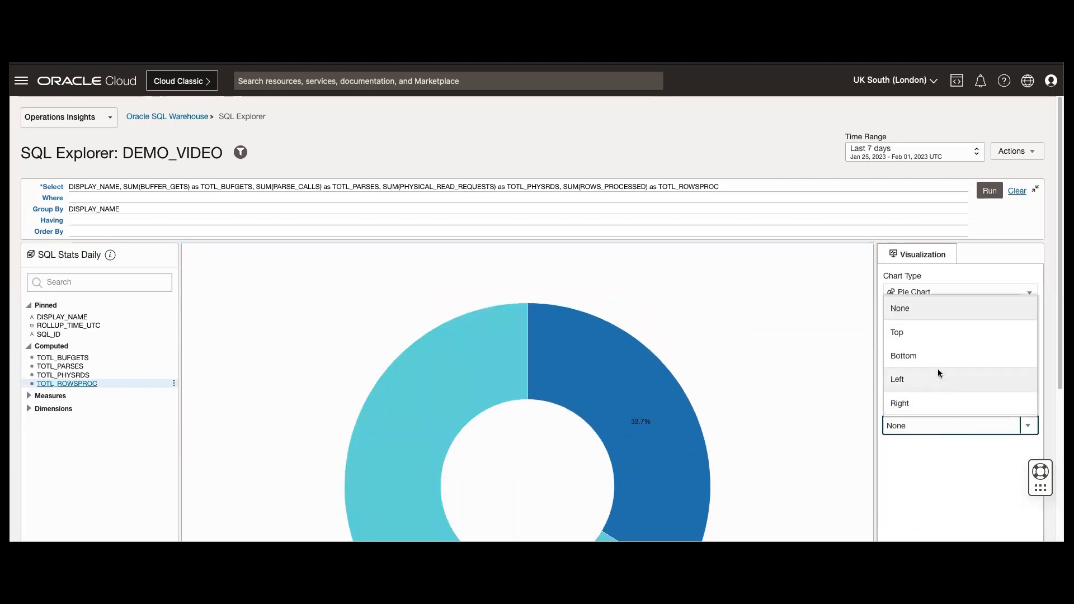
pyautogui.click(925, 357)
# - Show the raw data table beneath the pie chart and review it alongside the chart
pyautogui.scroll(-4, 931, 492)
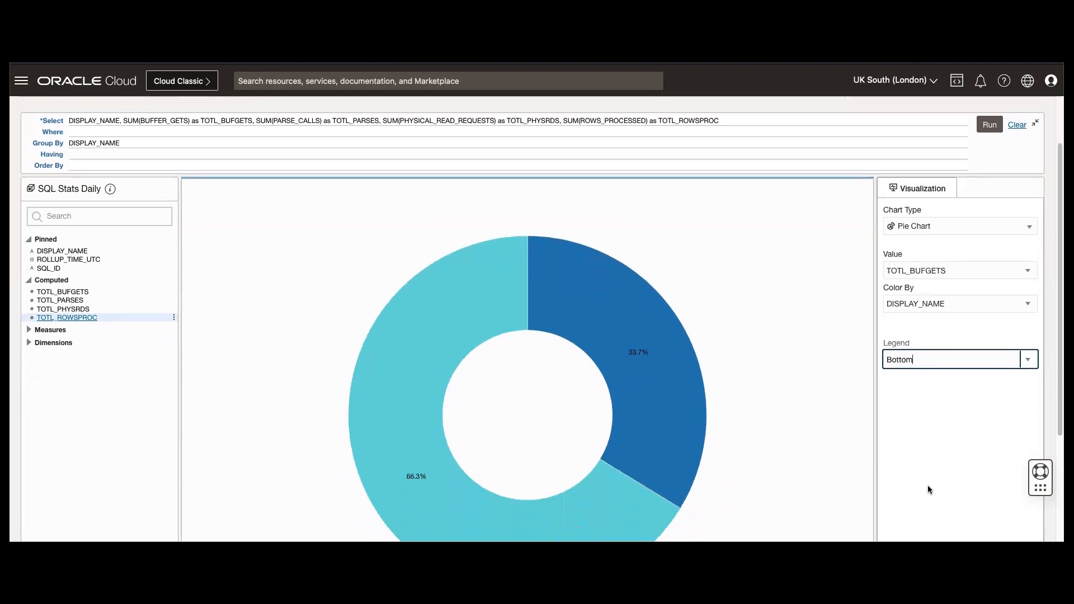
pyautogui.click(844, 521)
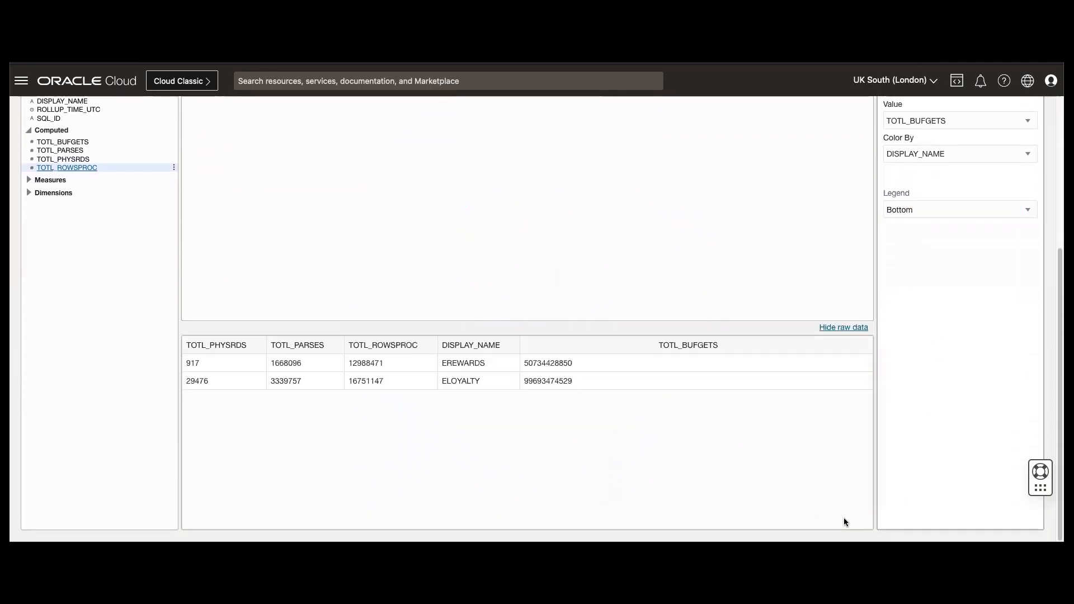
pyautogui.scroll(2, 961, 407)
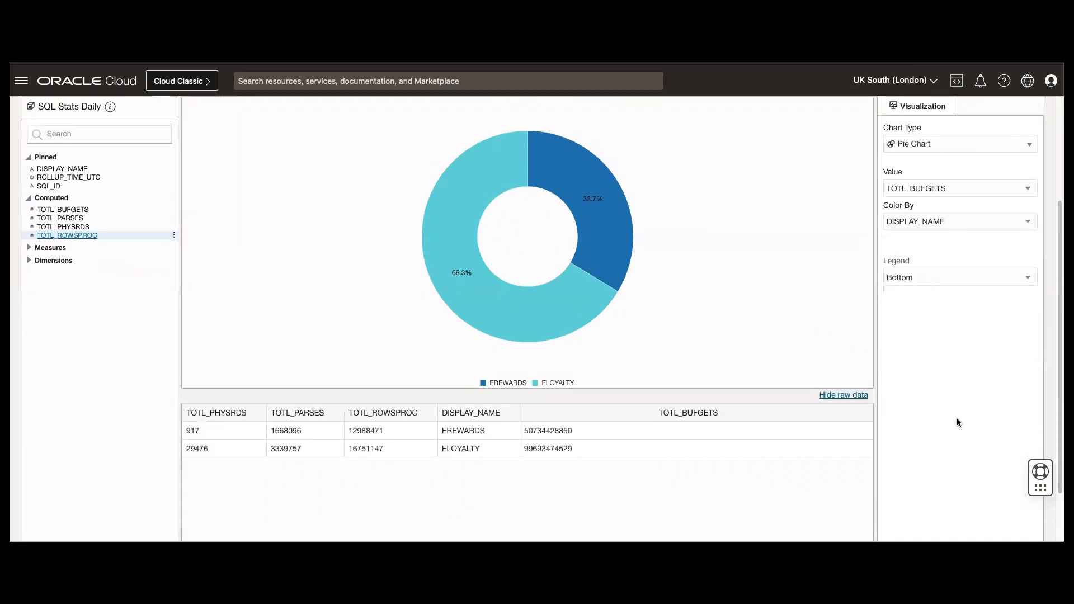
pyautogui.scroll(2, 957, 418)
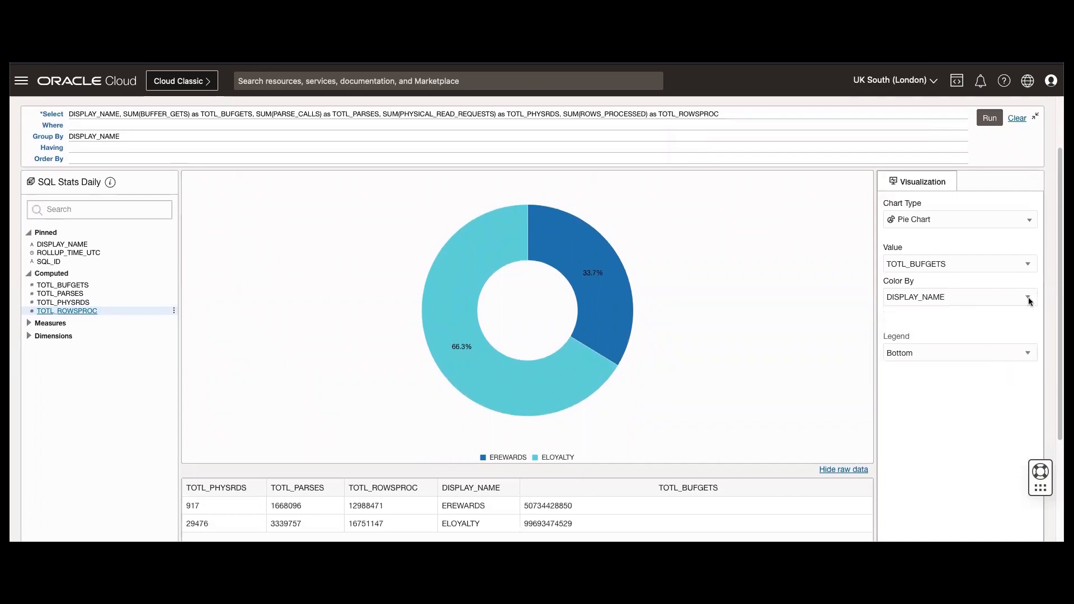
# - Switch the pie chart's value through TOTL_PARSES and TOTL_PHYSRDS, ending with TOTL_ROWSPROC
pyautogui.click(1028, 265)
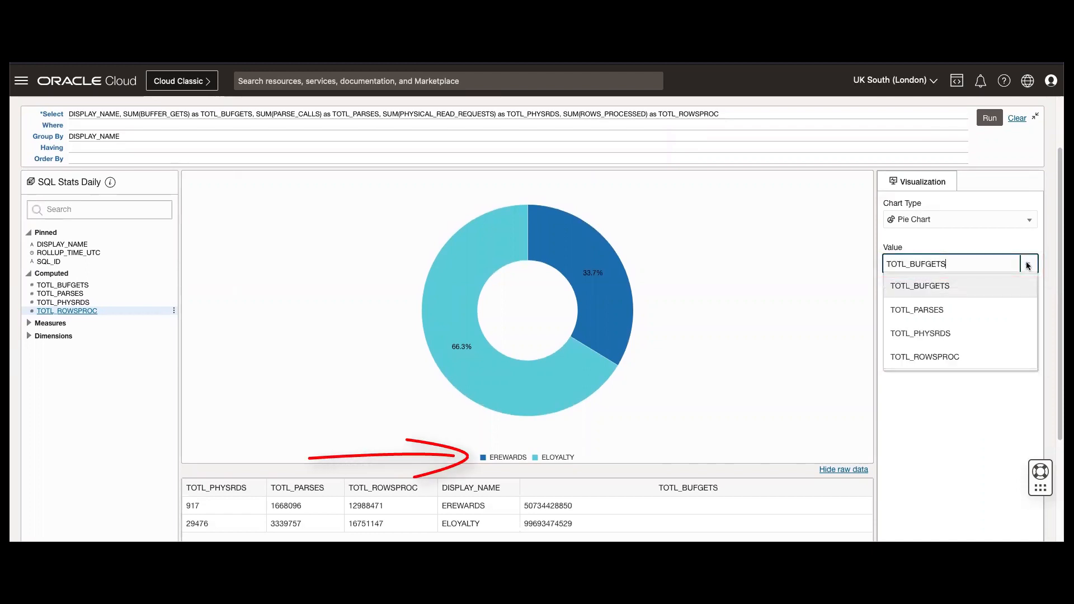
pyautogui.click(965, 310)
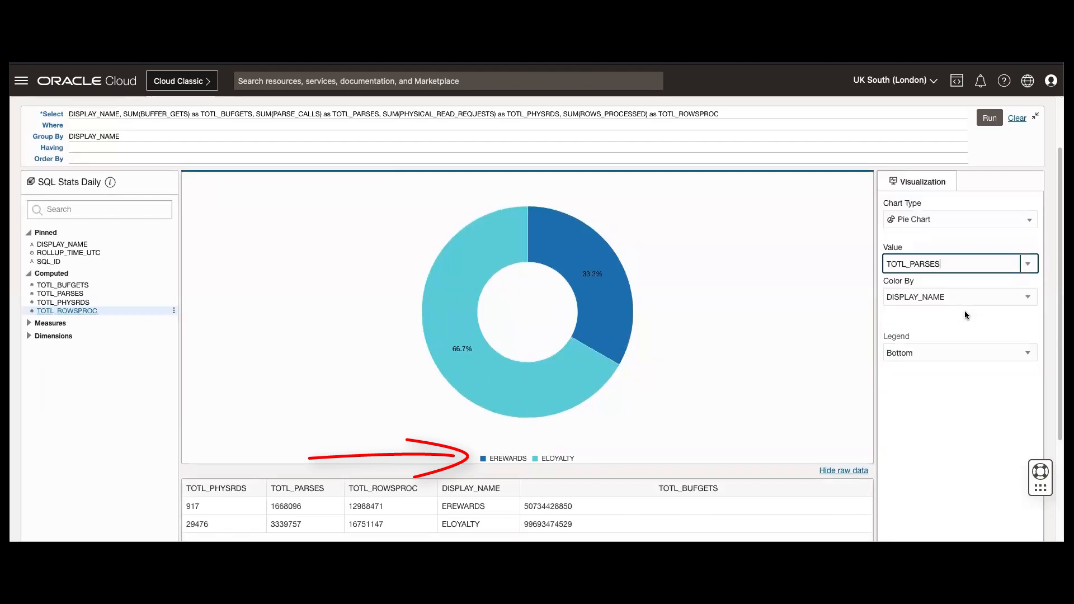
pyautogui.click(1026, 264)
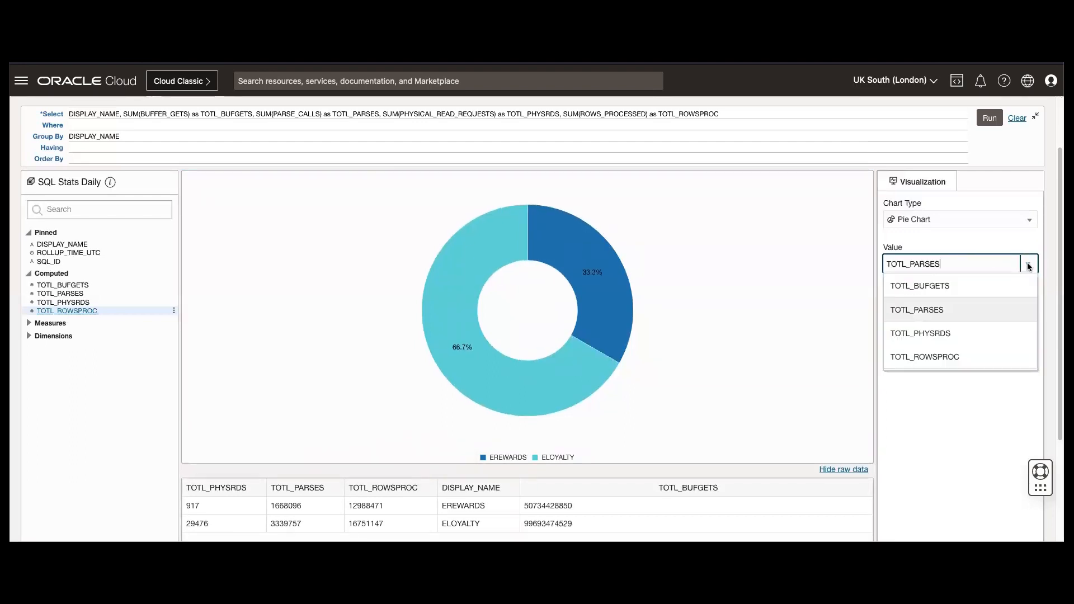
pyautogui.click(978, 334)
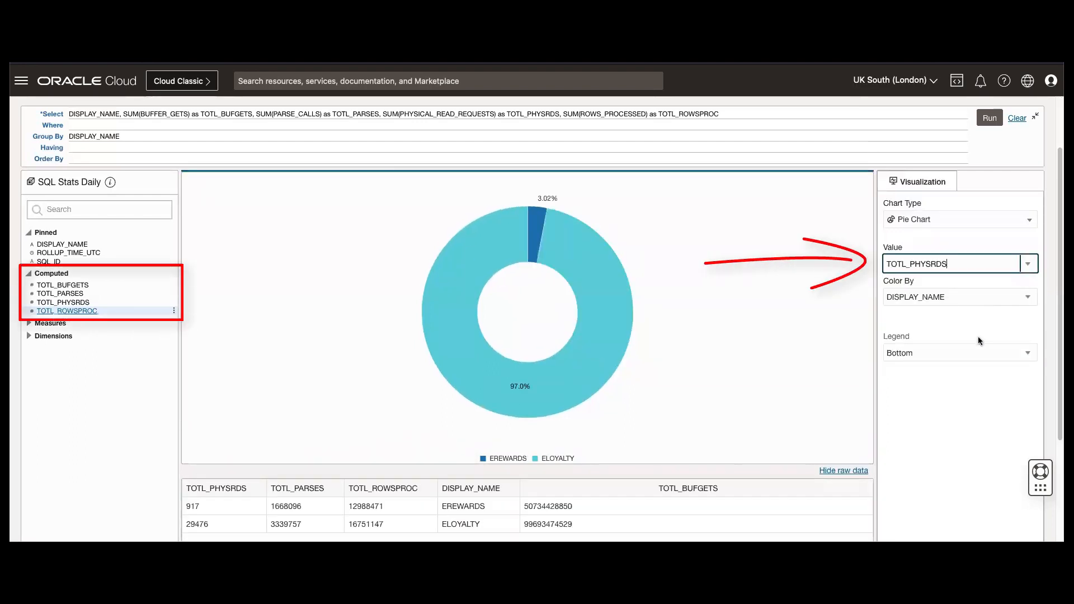
pyautogui.click(1028, 263)
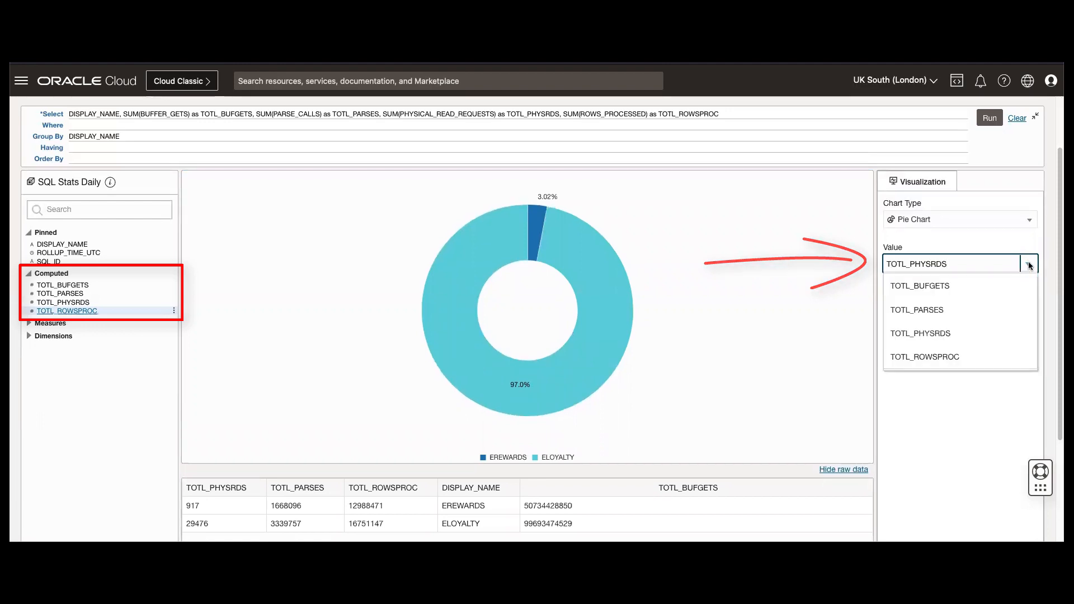
pyautogui.click(960, 358)
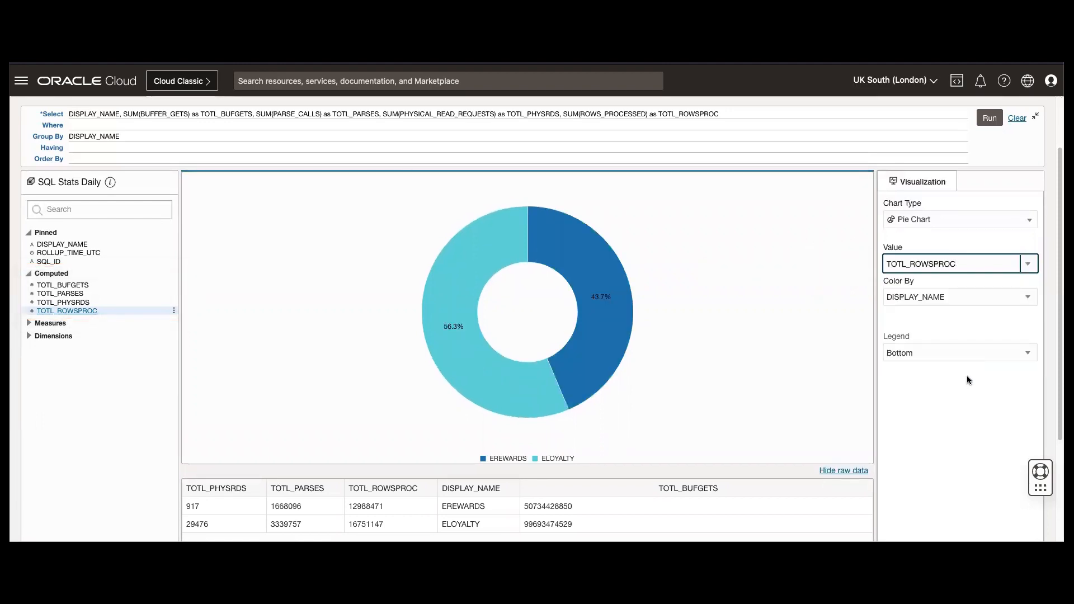
# - Add ROLLUP_TIME_UTC to both the Select and Group By clauses and rerun the query
pyautogui.scroll(2, 967, 444)
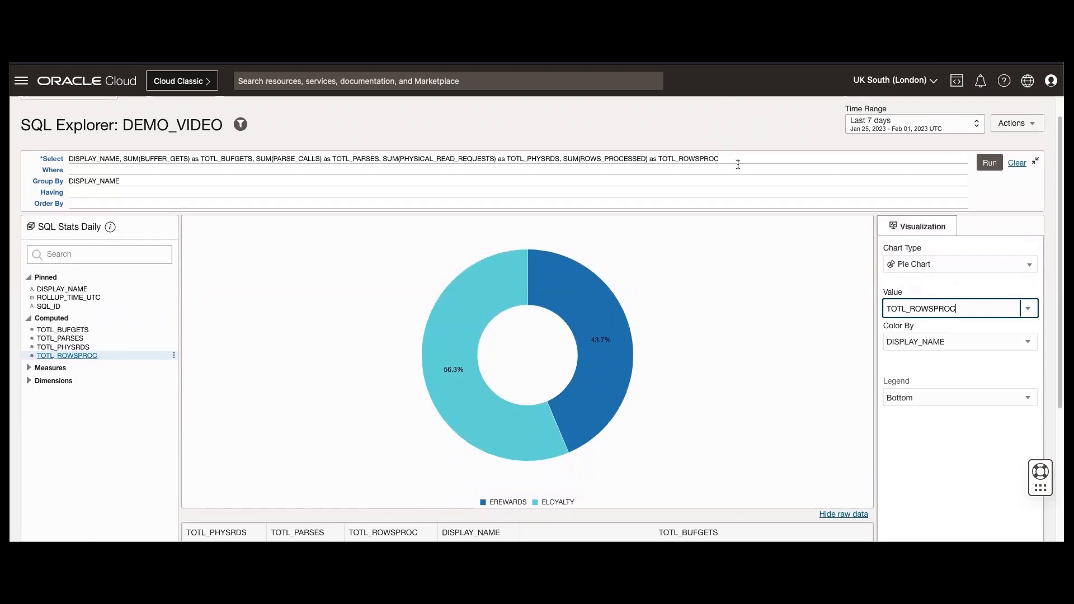
pyautogui.click(734, 158)
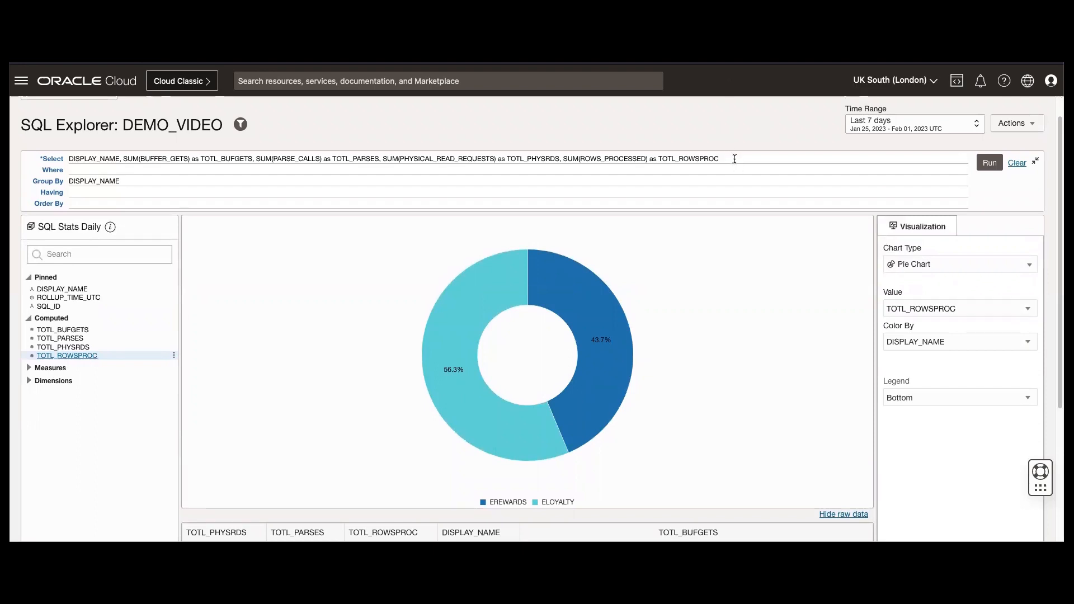
pyautogui.write('ROU')
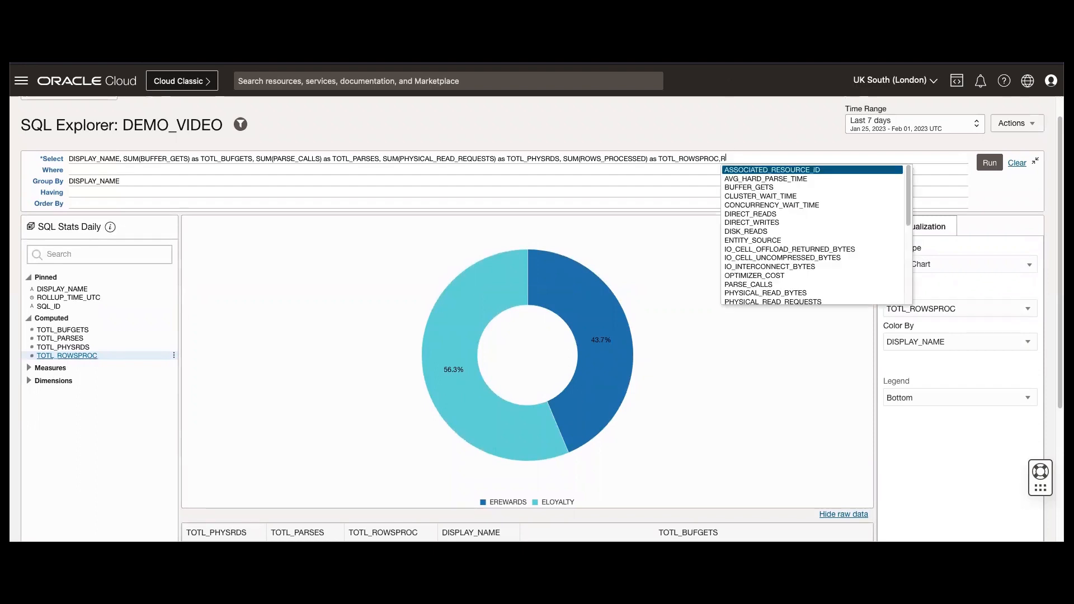
pyautogui.press('Return')
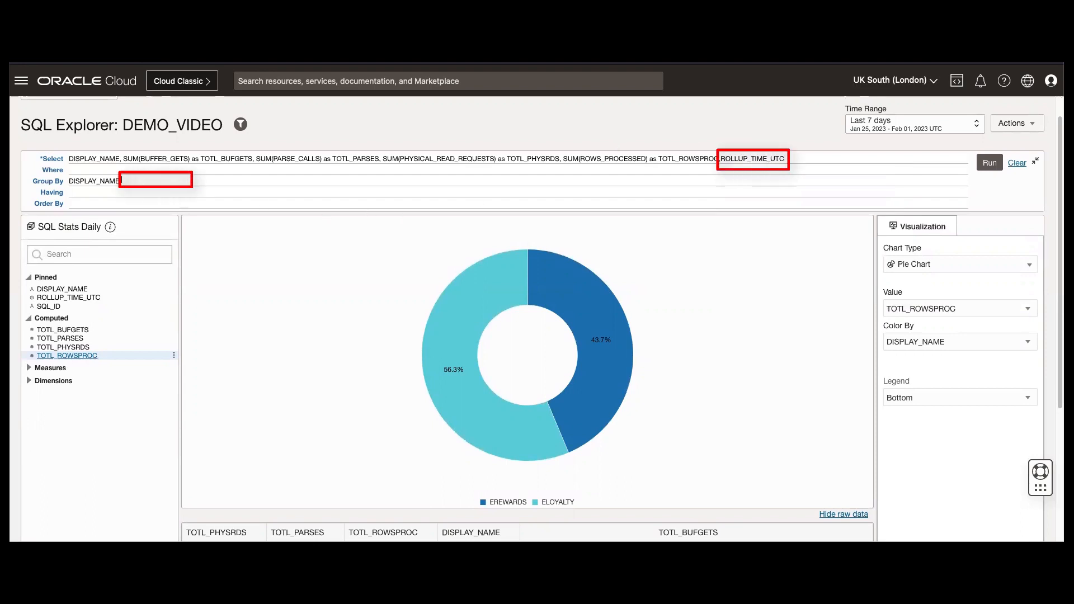
pyautogui.write(',ROL')
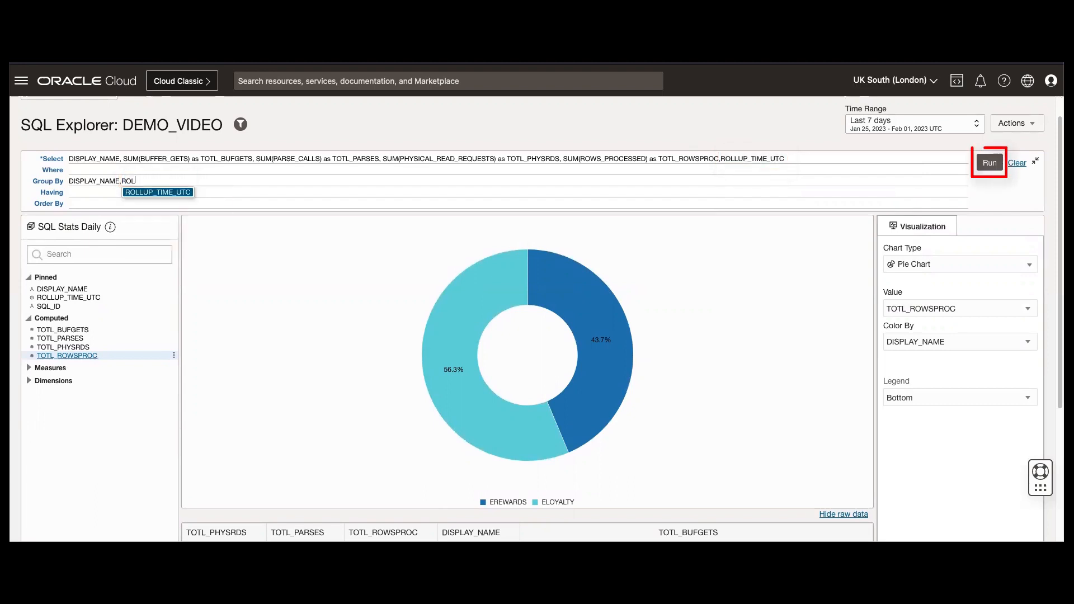
pyautogui.press('Return')
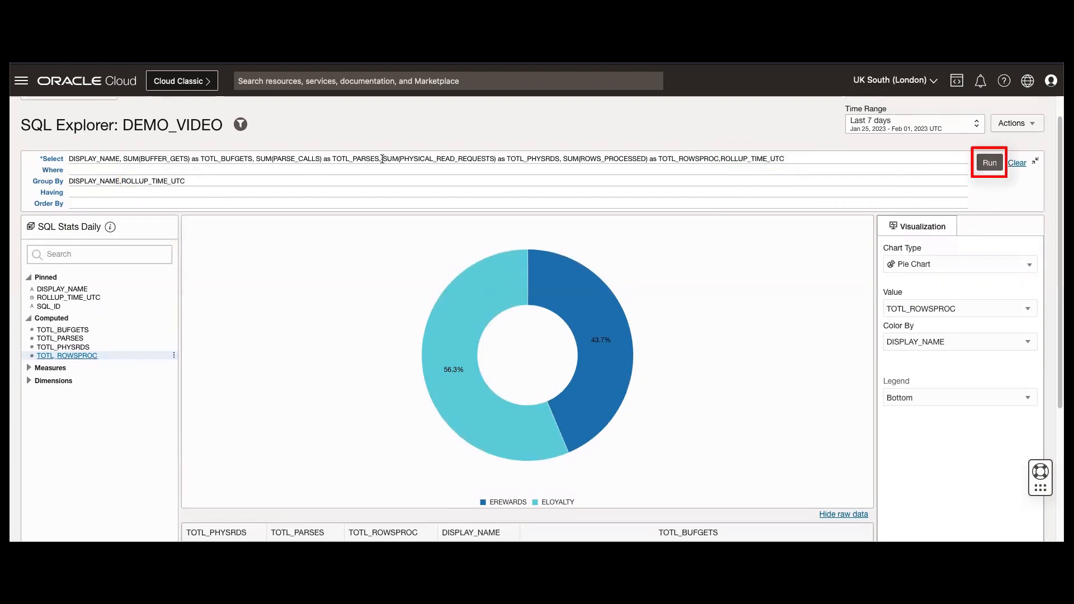
pyautogui.click(986, 165)
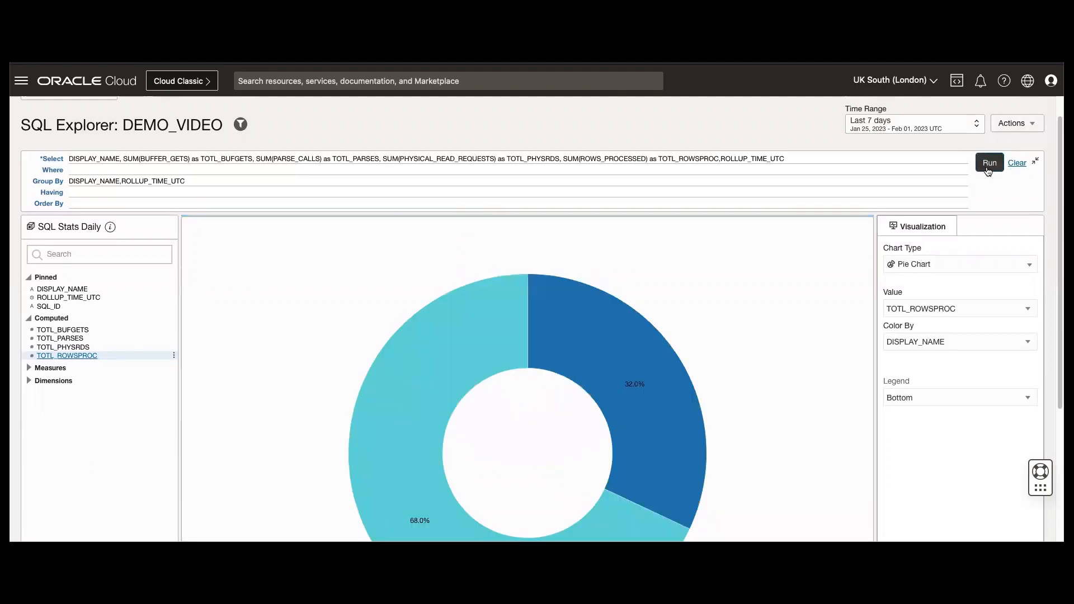
# - Change the visualization to Line Chart and set its X axis to ROLLUP_TIME_UTC
pyautogui.click(1024, 263)
pyautogui.click(946, 283)
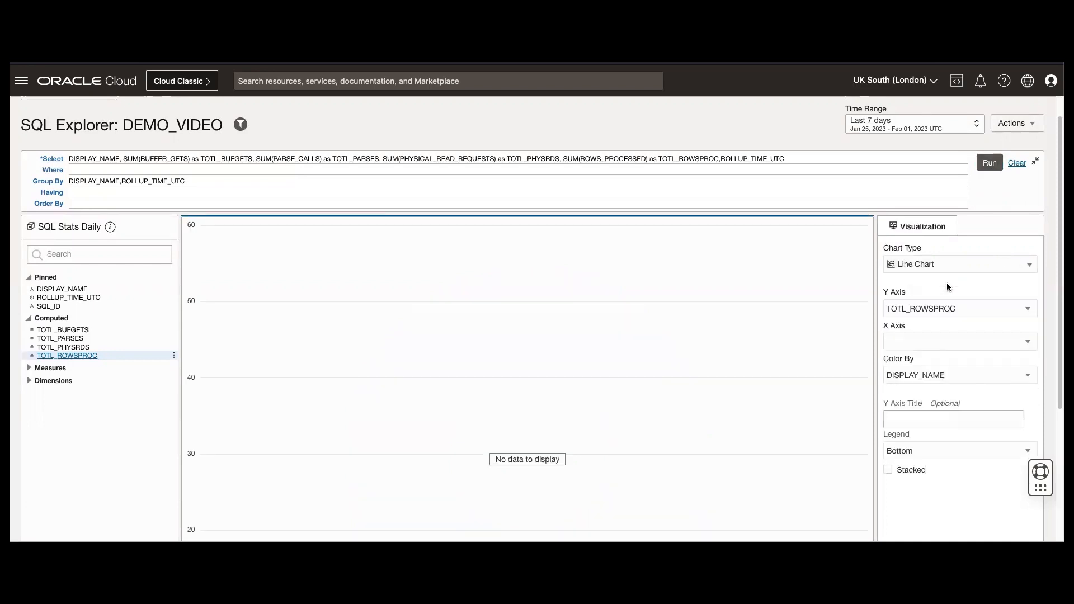
pyautogui.scroll(-3, 974, 275)
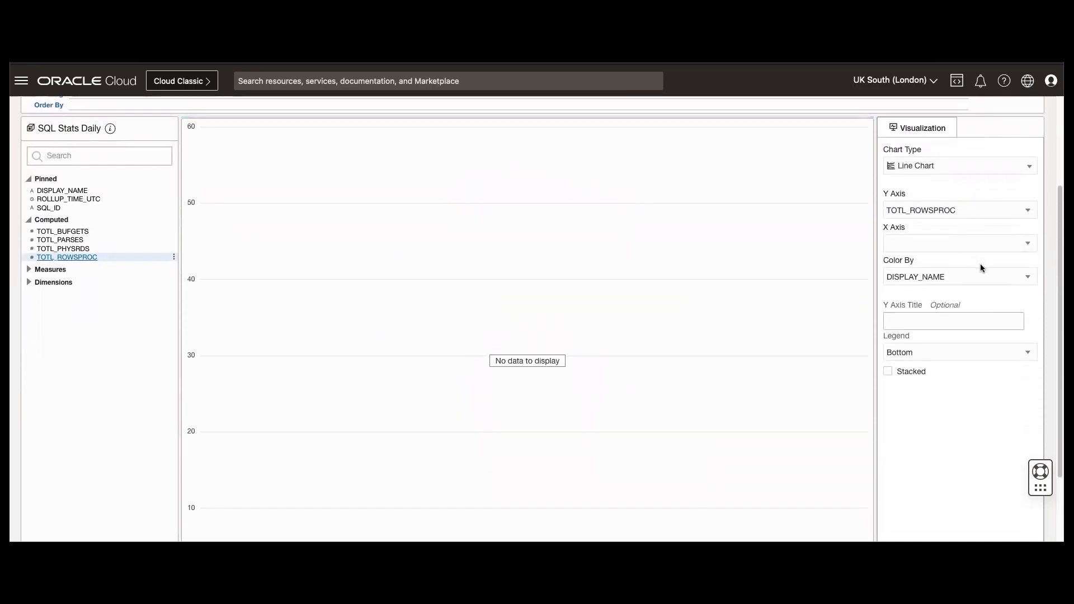
pyautogui.click(1027, 242)
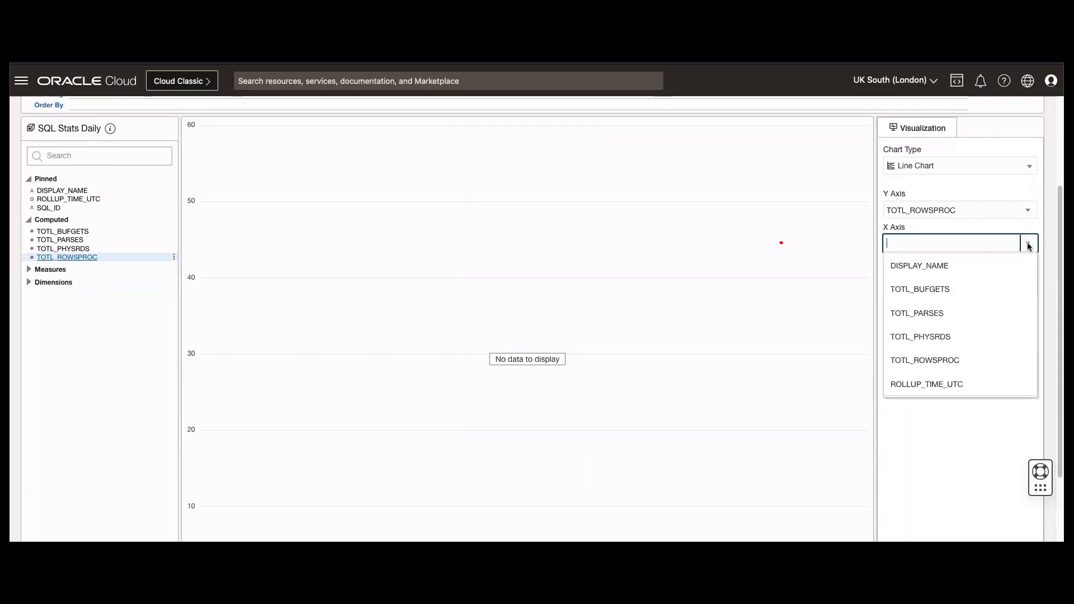
pyautogui.click(934, 385)
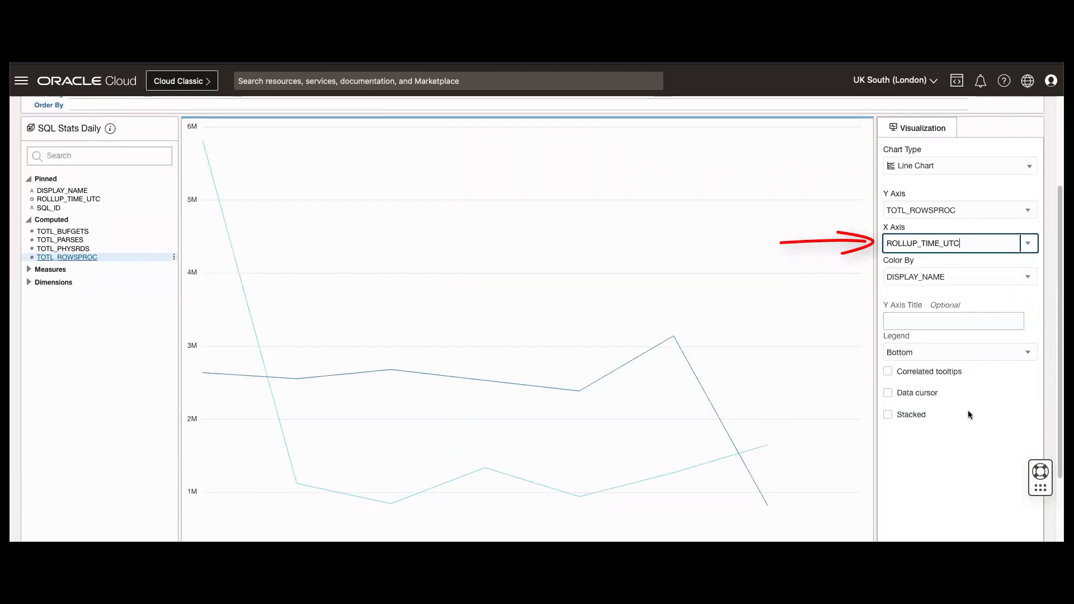
# - Show the raw data table beneath the line chart and return to the chart
pyautogui.scroll(-2, 979, 418)
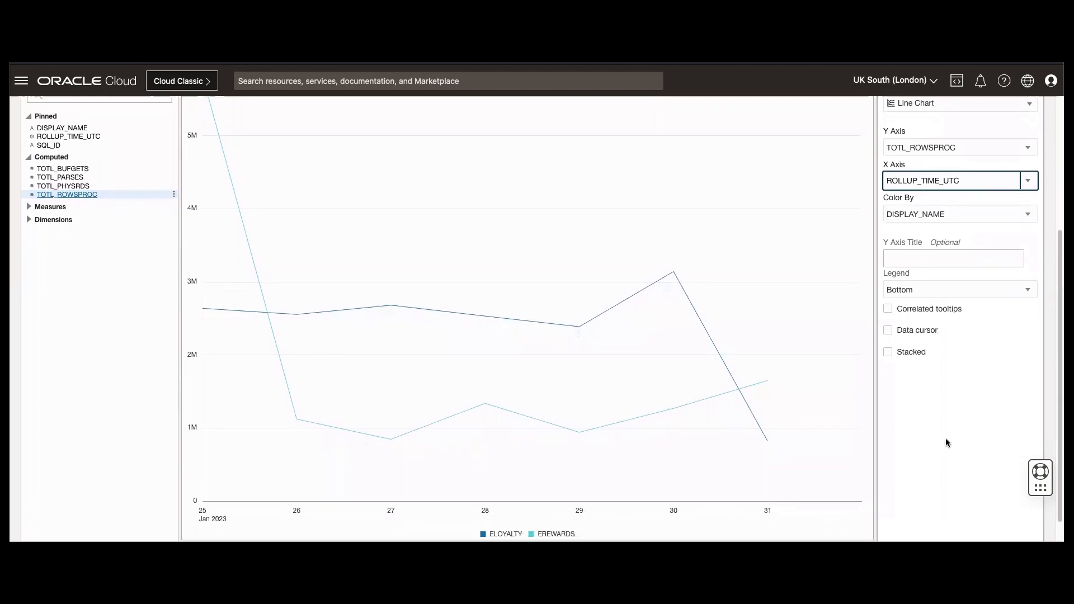
pyautogui.scroll(-1, 945, 442)
pyautogui.click(840, 521)
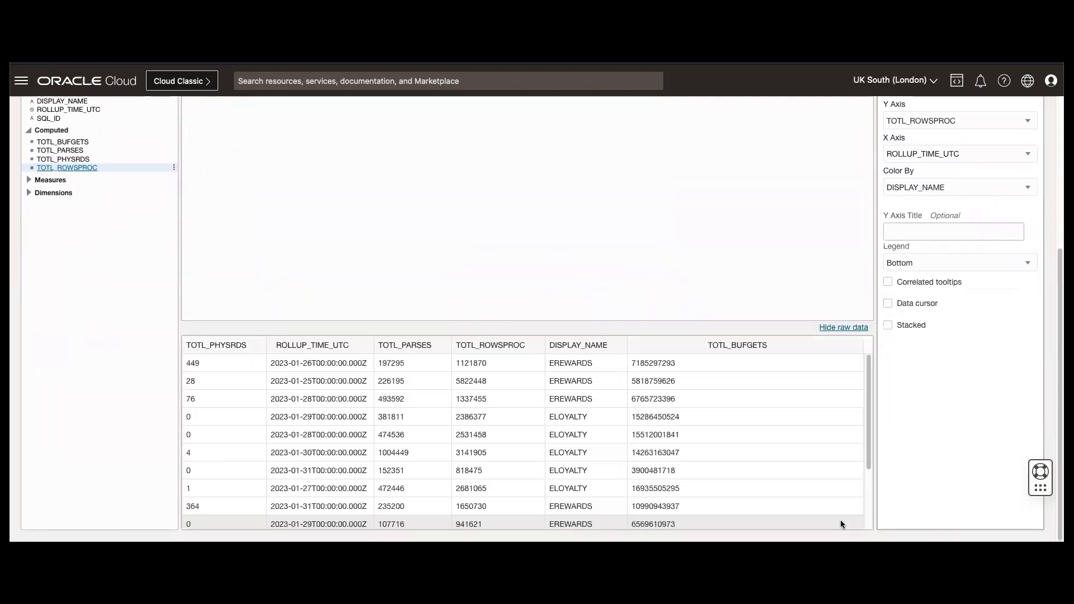
pyautogui.scroll(5, 963, 424)
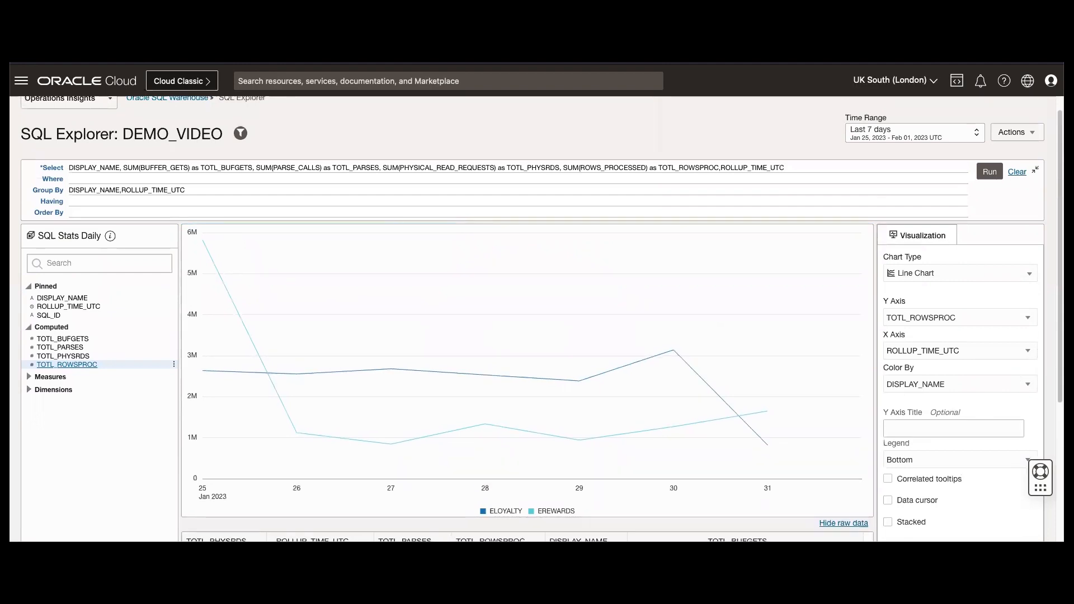
# - Compare the line chart with TOTL_BUFGETS, TOTL_PARSES and TOTL_PHYSRDS on the Y axis, and return the axis to TOTL_ROWSPROC
pyautogui.click(1028, 321)
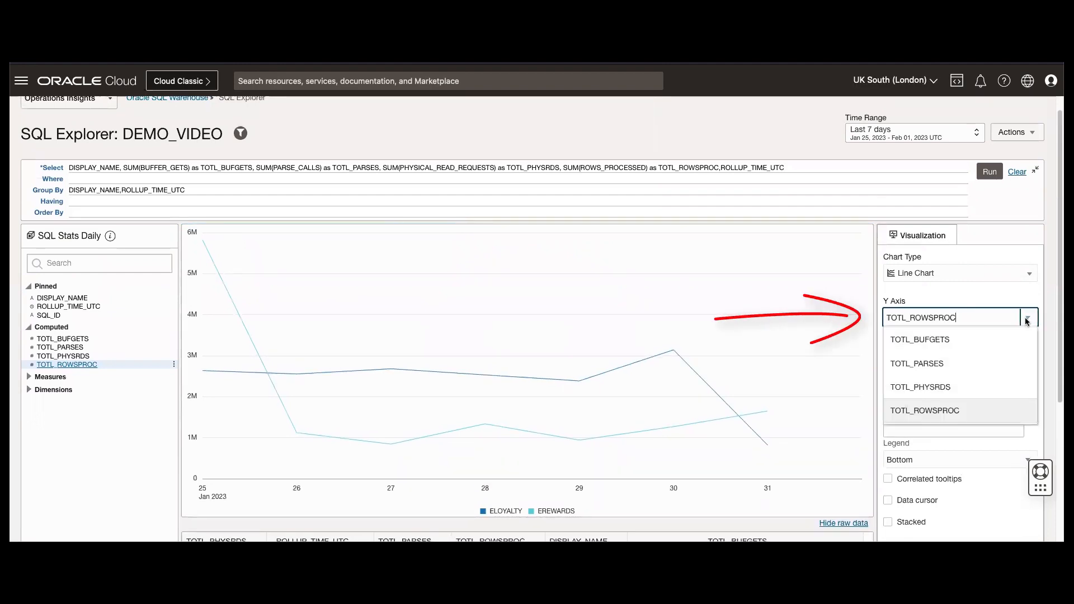
pyautogui.click(950, 341)
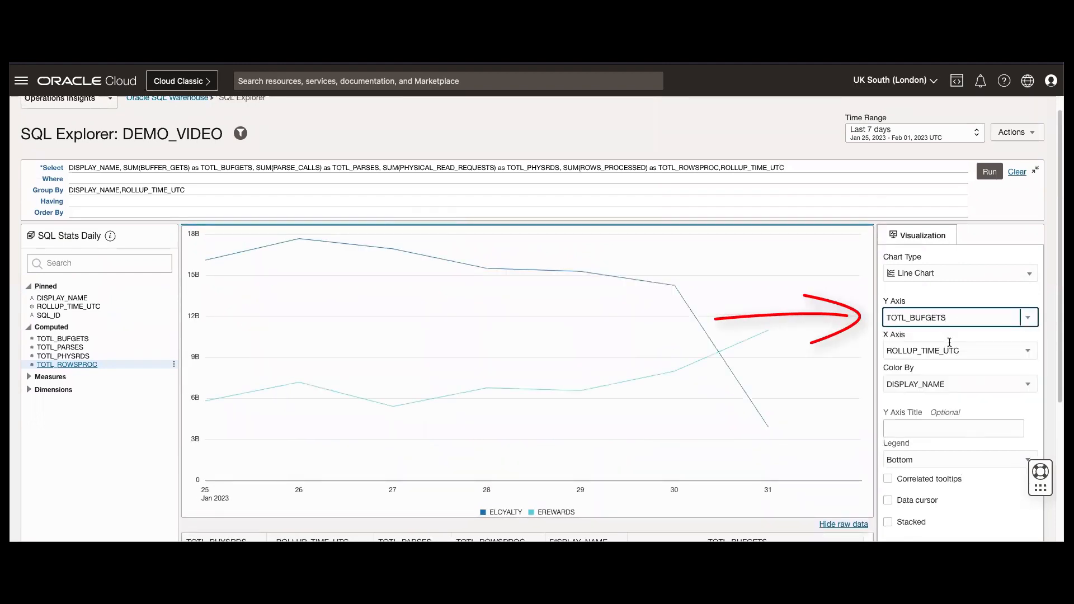
pyautogui.click(1029, 319)
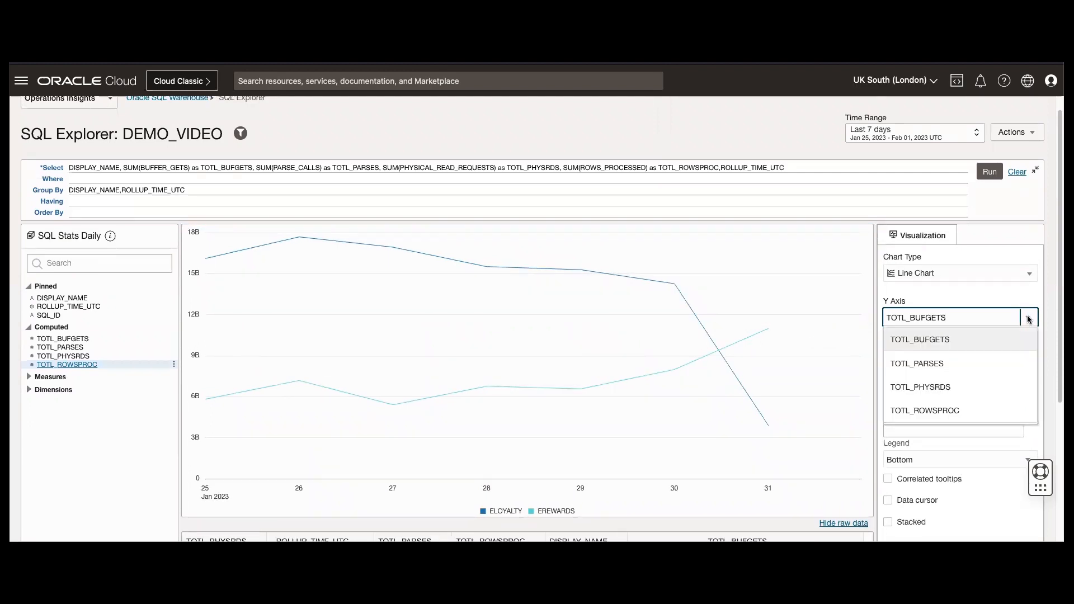
pyautogui.click(973, 366)
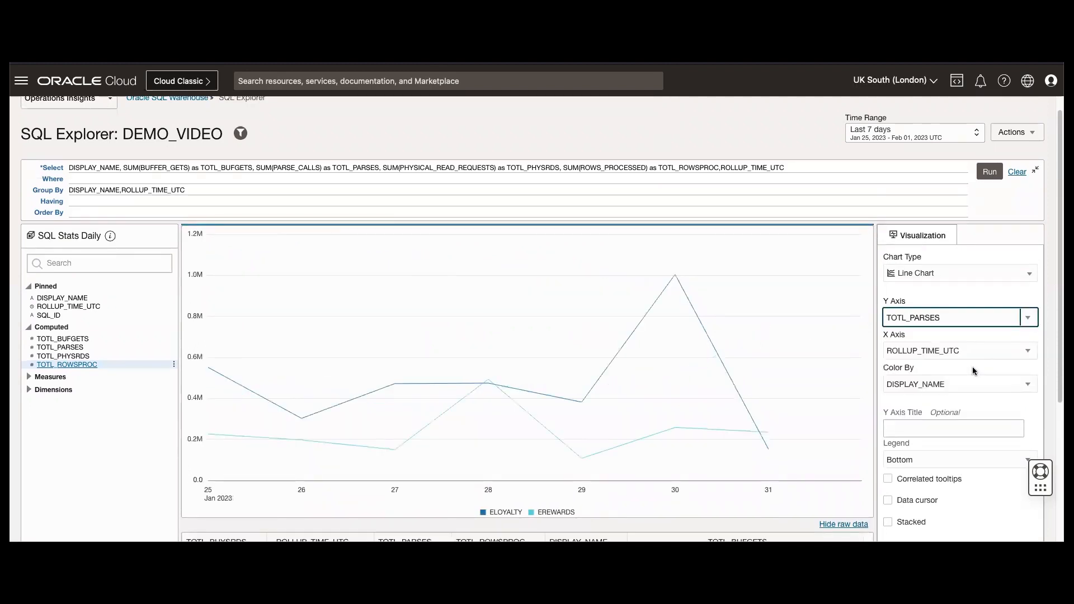
pyautogui.click(1029, 318)
pyautogui.click(985, 394)
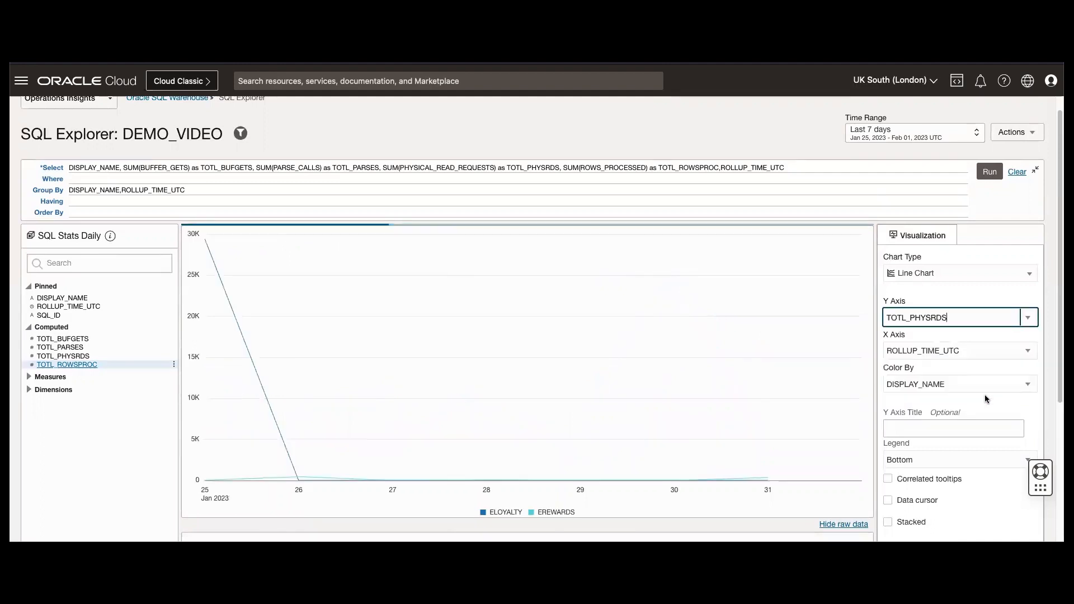
pyautogui.click(1028, 318)
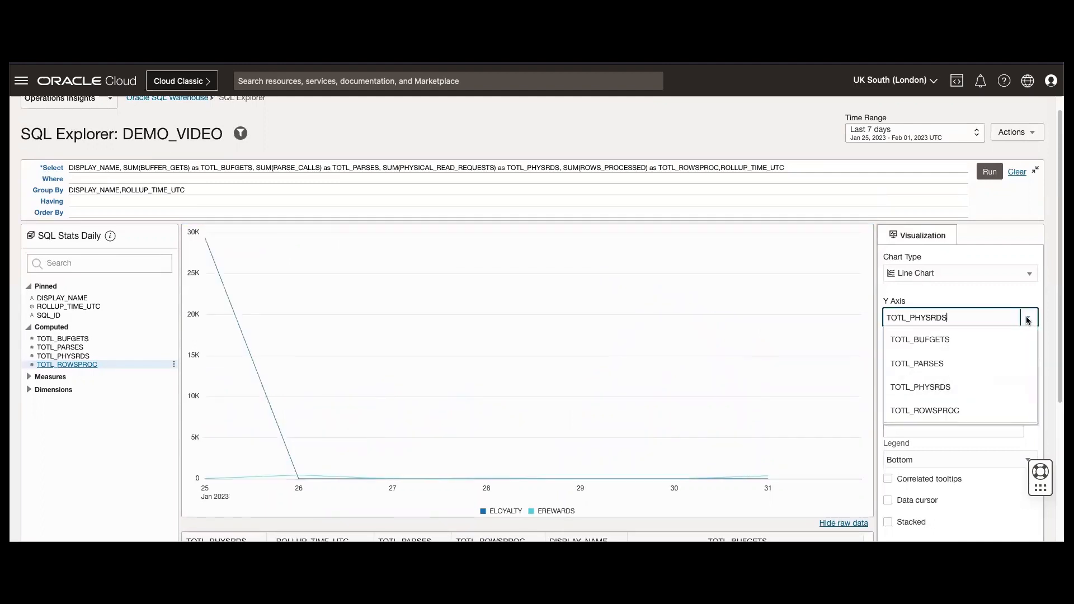
pyautogui.click(940, 411)
# - Review the save-as form for the DEMO_VIDEO search and close it without saving
pyautogui.scroll(1, 952, 436)
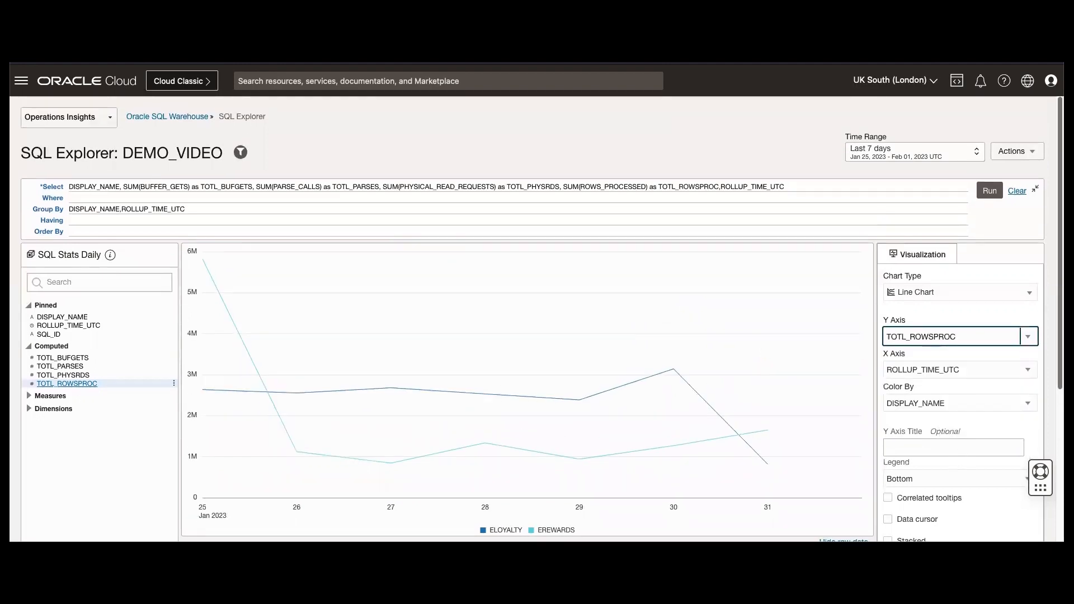
pyautogui.click(1033, 153)
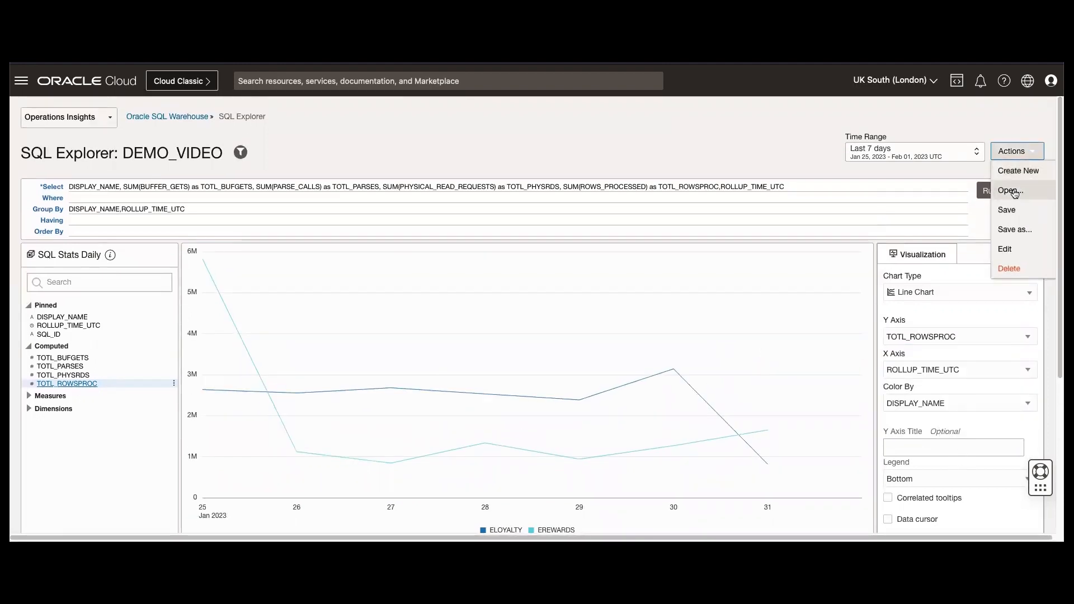
pyautogui.click(1008, 231)
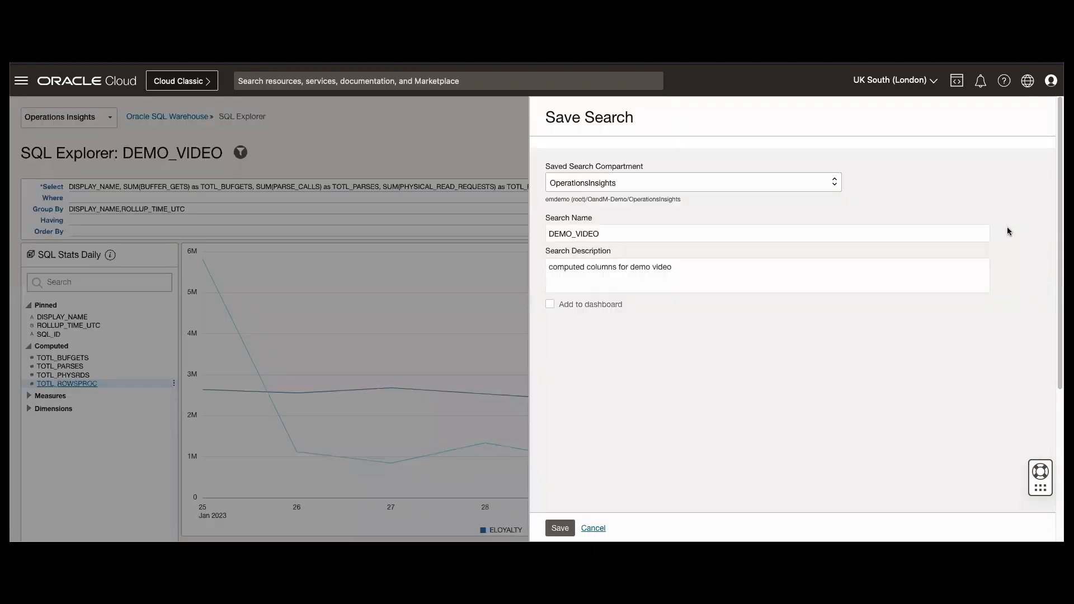
pyautogui.click(593, 528)
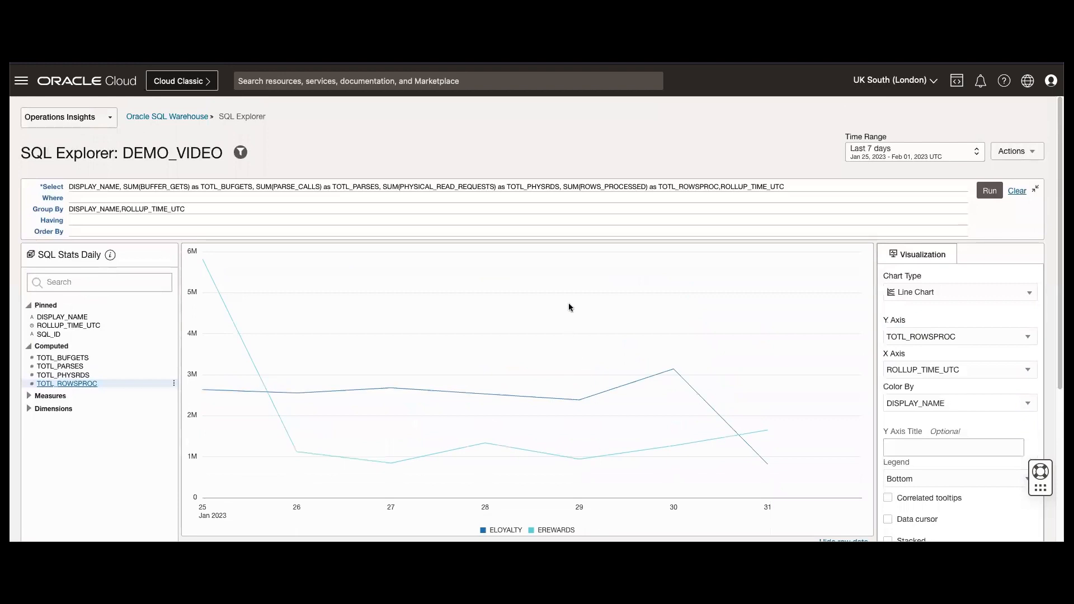